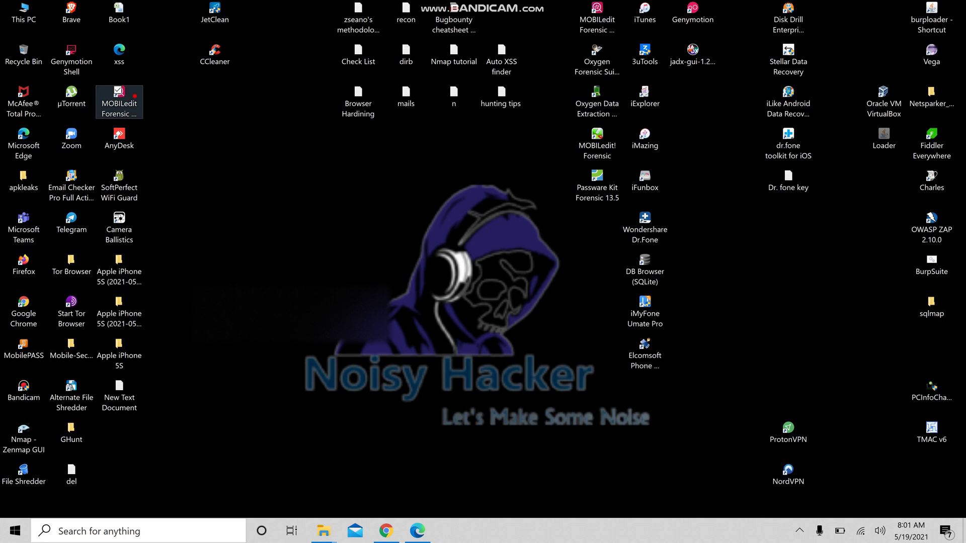
Step: Launch MOBILedit Forensic Express, terminating the instance already running, and start the phone selection in a maximized window
double_click(118, 101)
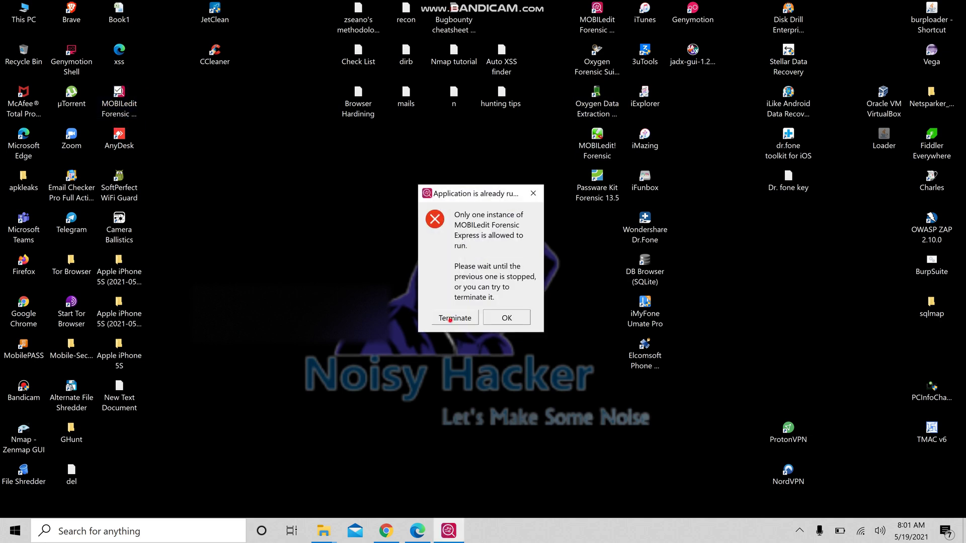
left_click(450, 320)
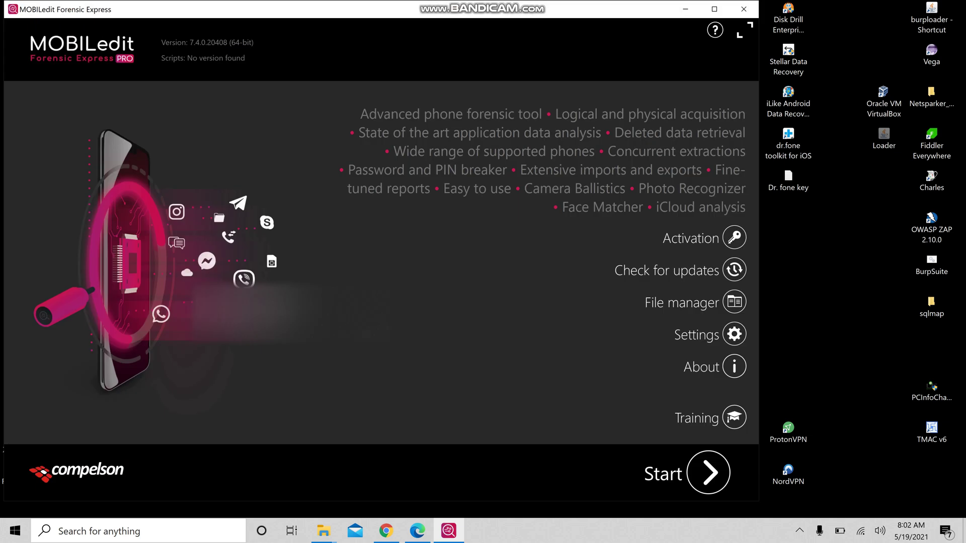
left_click(714, 9)
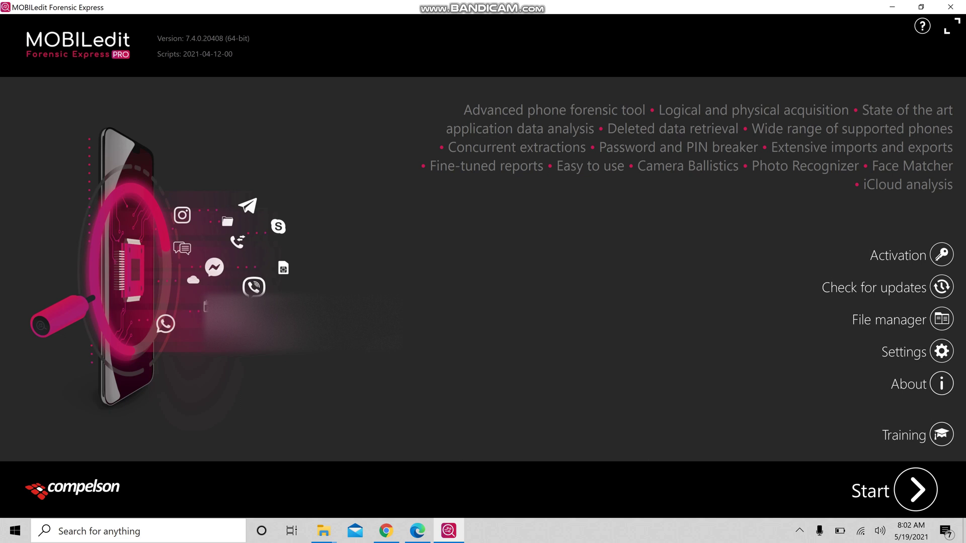
key("Return")
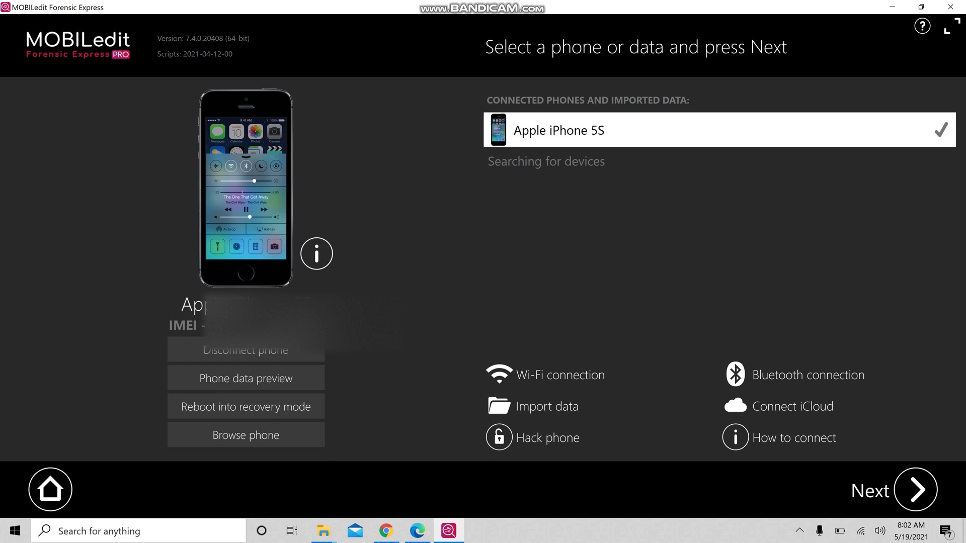
Step: Open the file manager for browsing the connected Apple iPhone 5S
key("Tab")
key("Tab")
key("Tab")
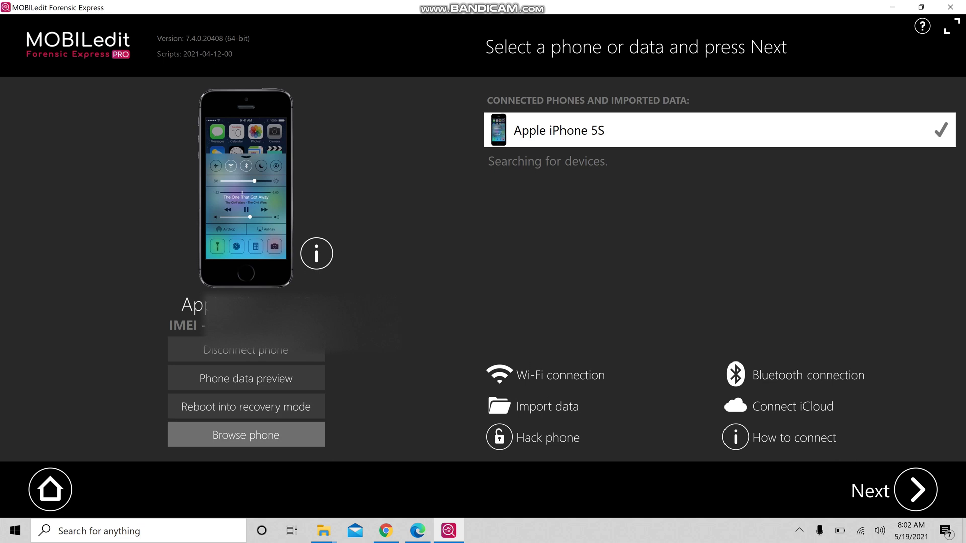
key("Tab")
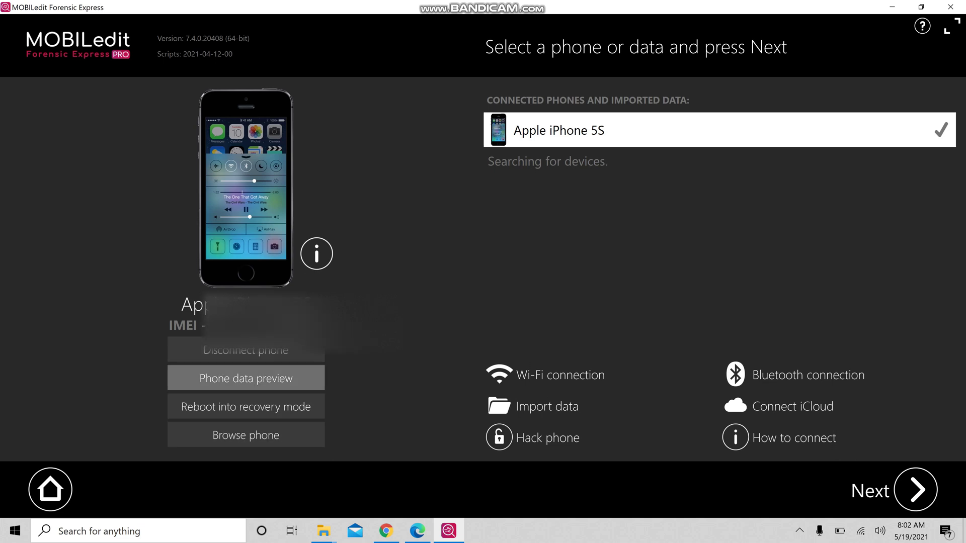
key("Tab")
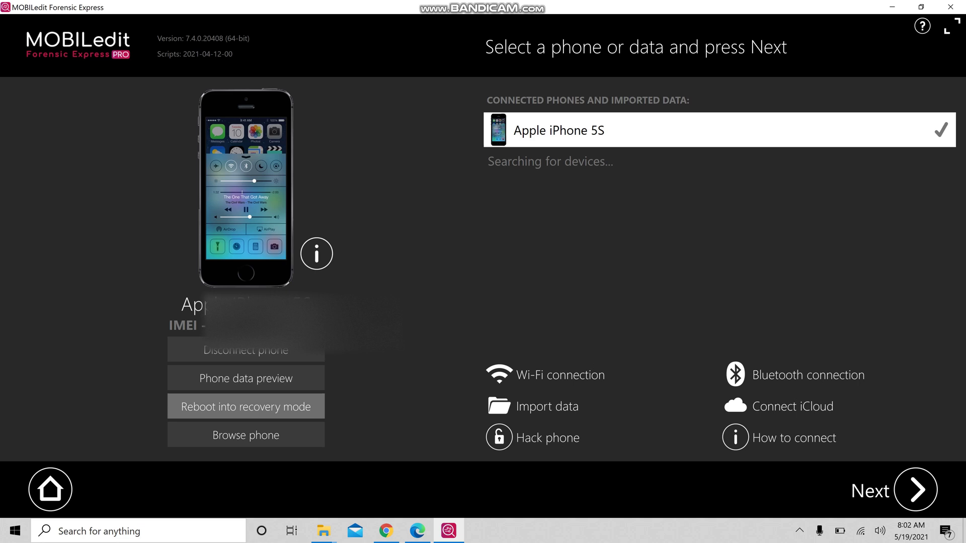
key("Tab")
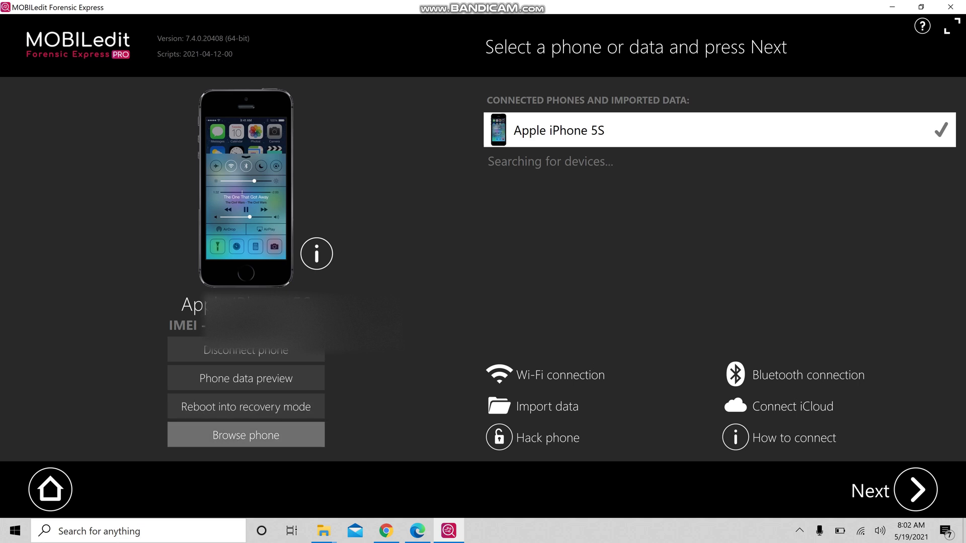
key("Return")
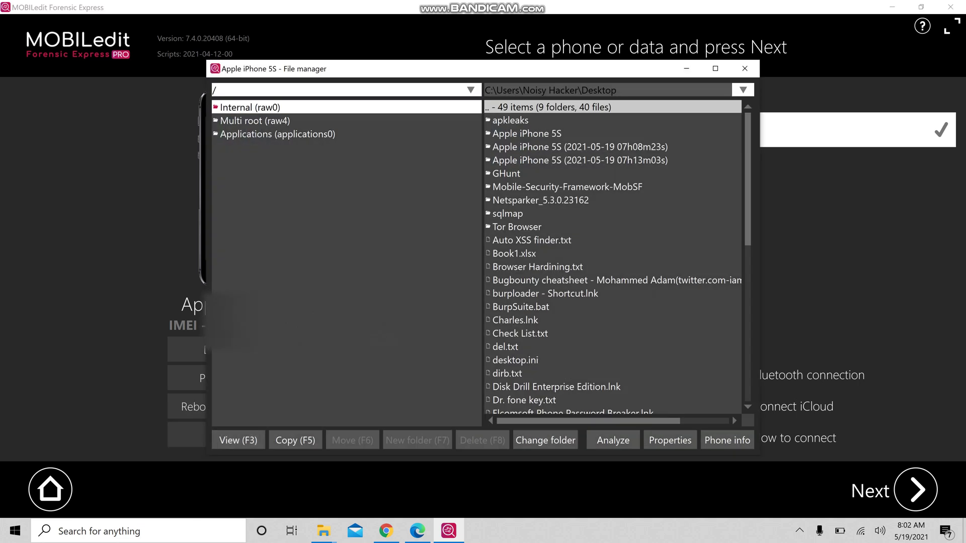
Step: View the phone's Multi root (raw4)/%APPDATAROOT% folder and close the file manager
key("Down")
key("Down")
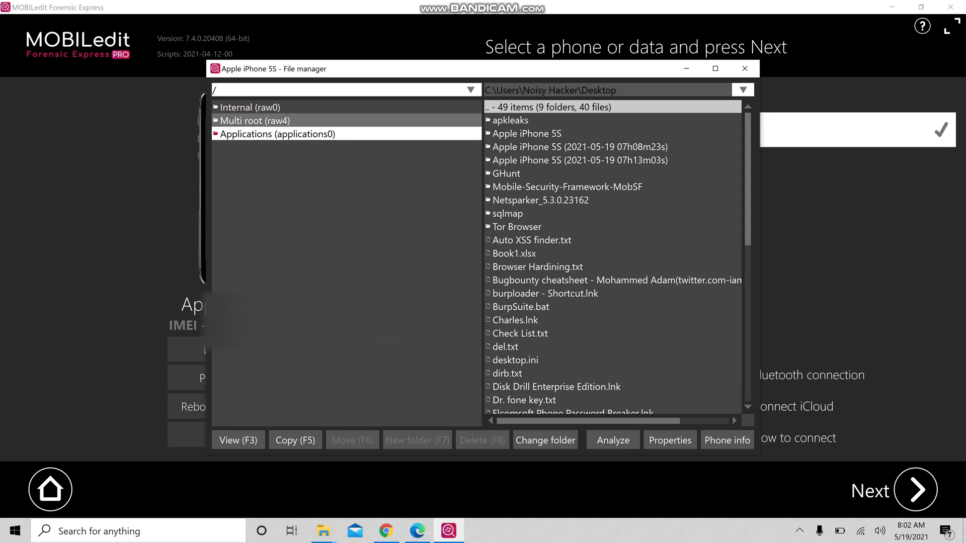
key("Up")
key("Return")
key("Down")
key("Return")
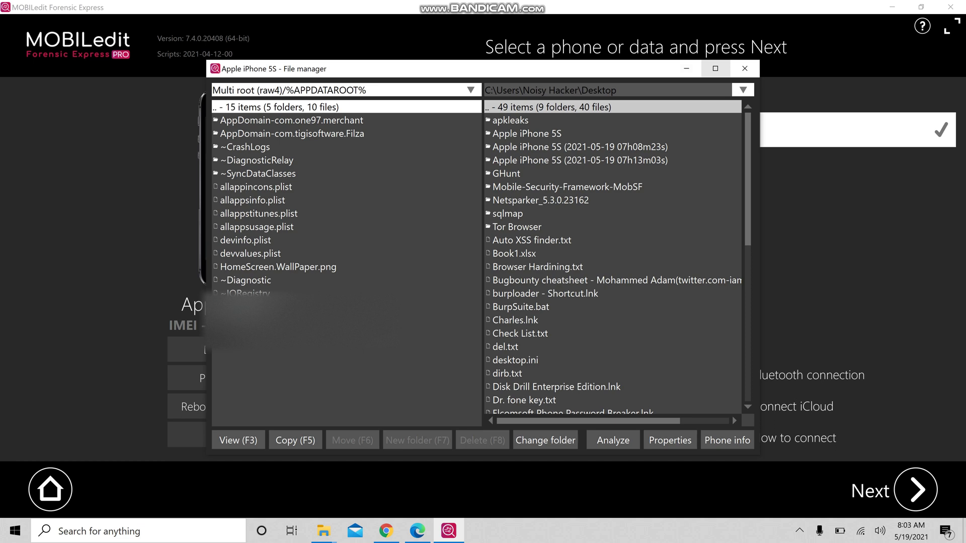
left_click(745, 68)
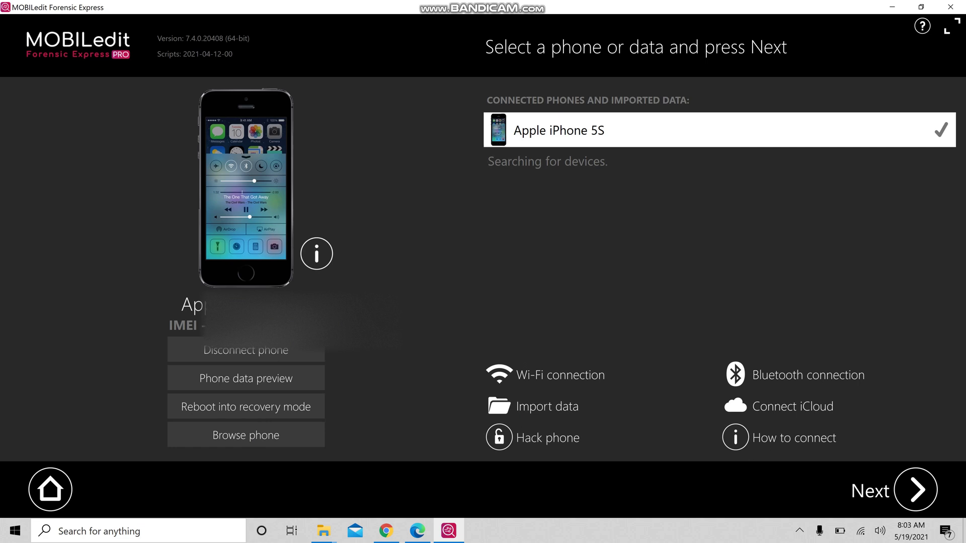
Step: Examine the kinds of data that can be imported and return to the phone selection without quitting
left_click(536, 404)
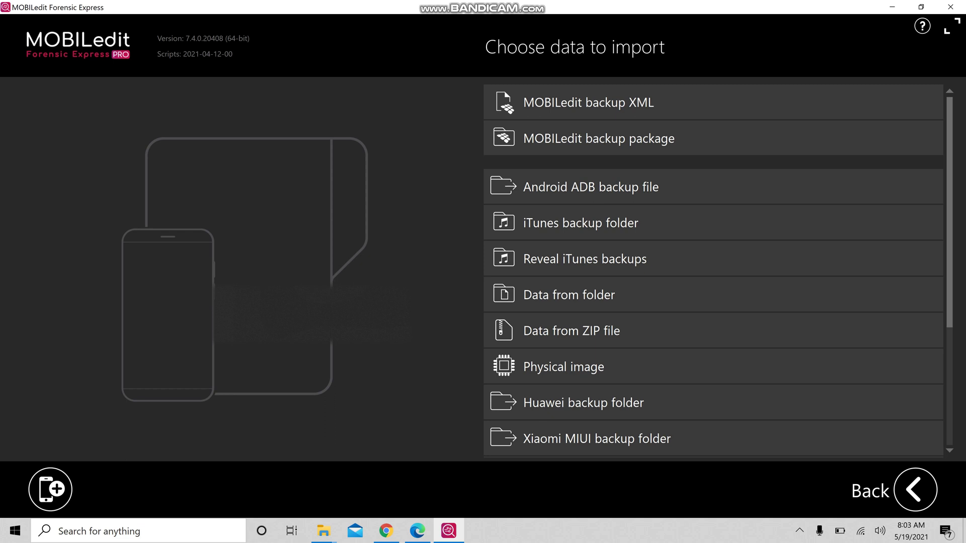
scroll(704, 188, "down", 1)
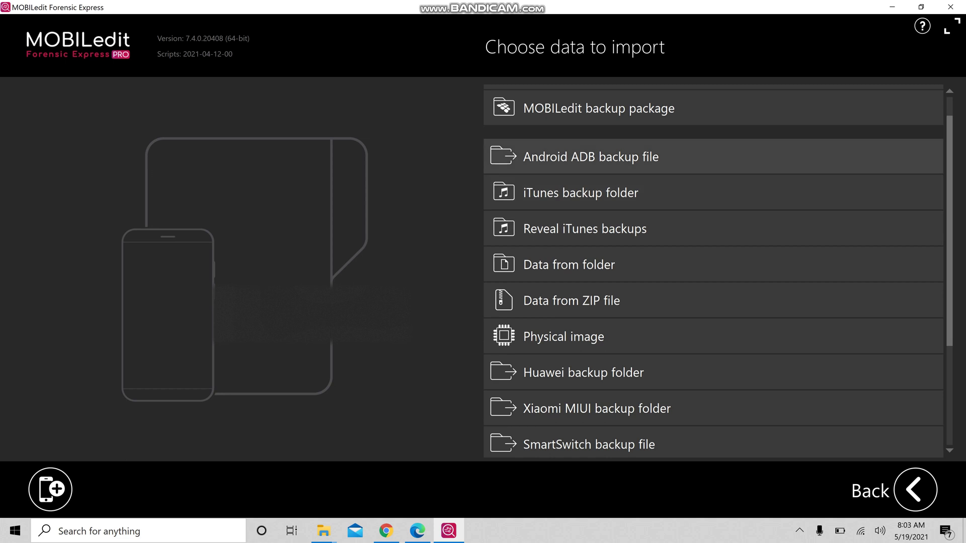
left_click(950, 7)
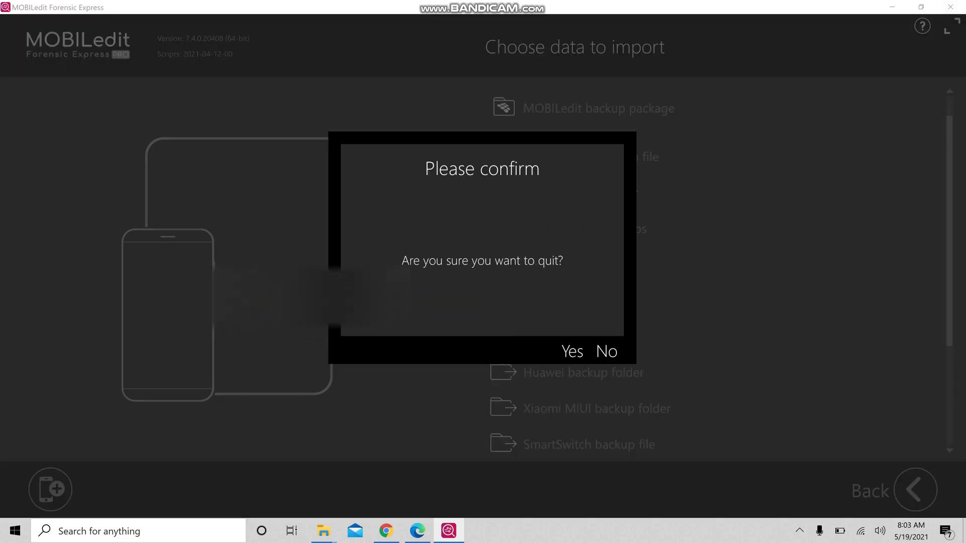
left_click(606, 351)
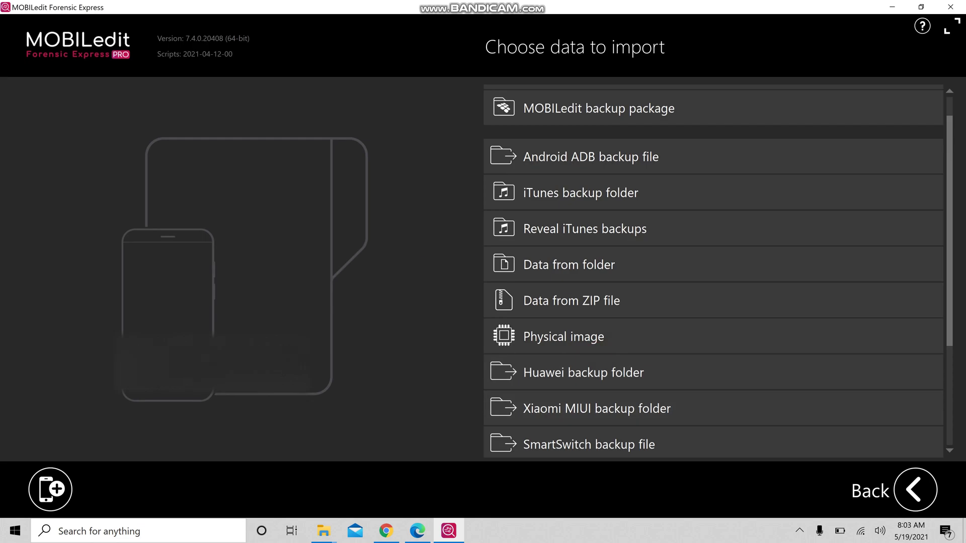
left_click(915, 489)
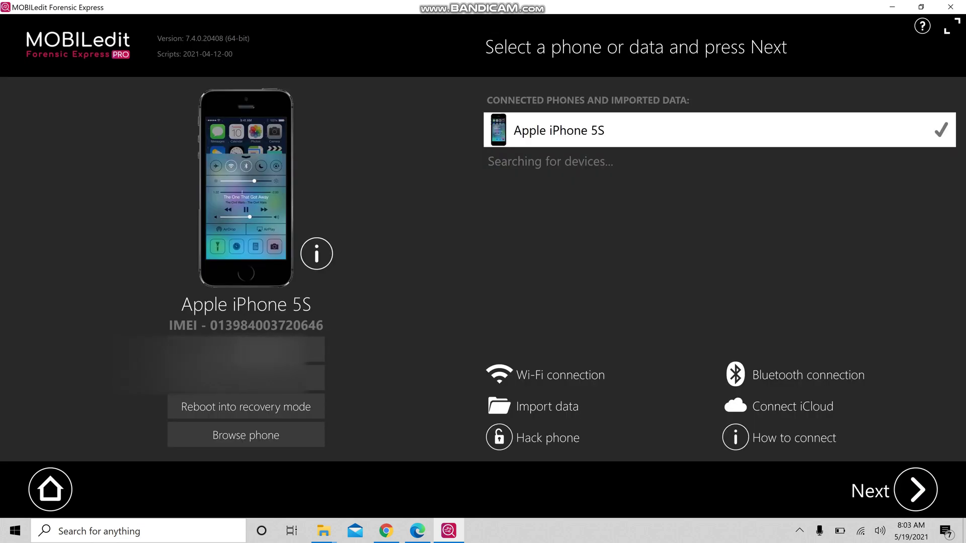
Step: View the iCloud sign-in form's Apple ID and password fields and return to the phone selection
left_click(787, 409)
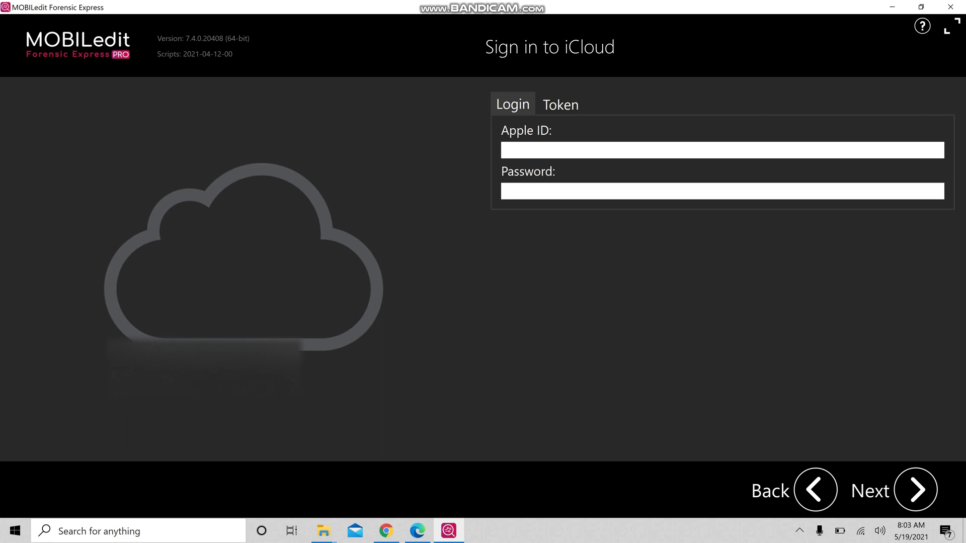
left_click(557, 150)
left_click(543, 151)
left_click(548, 190)
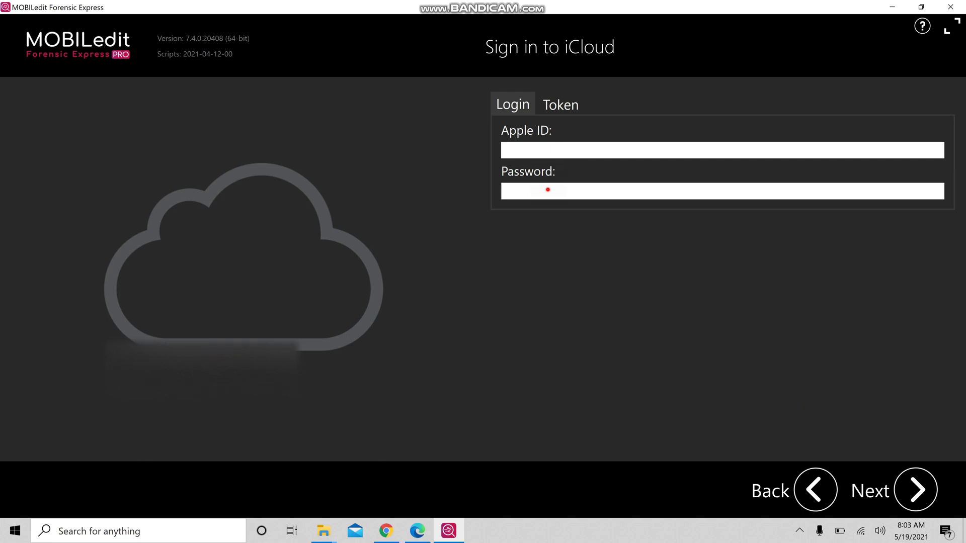
left_click(816, 489)
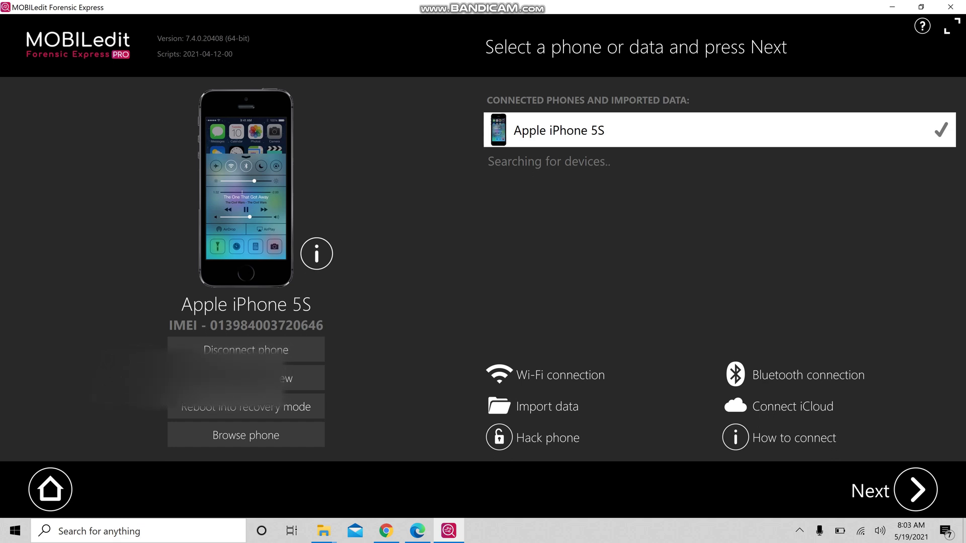
Step: Proceed to the extraction choices for the Apple iPhone 5S, examine the filtering options, and set the mode back to No filtering
left_click(914, 488)
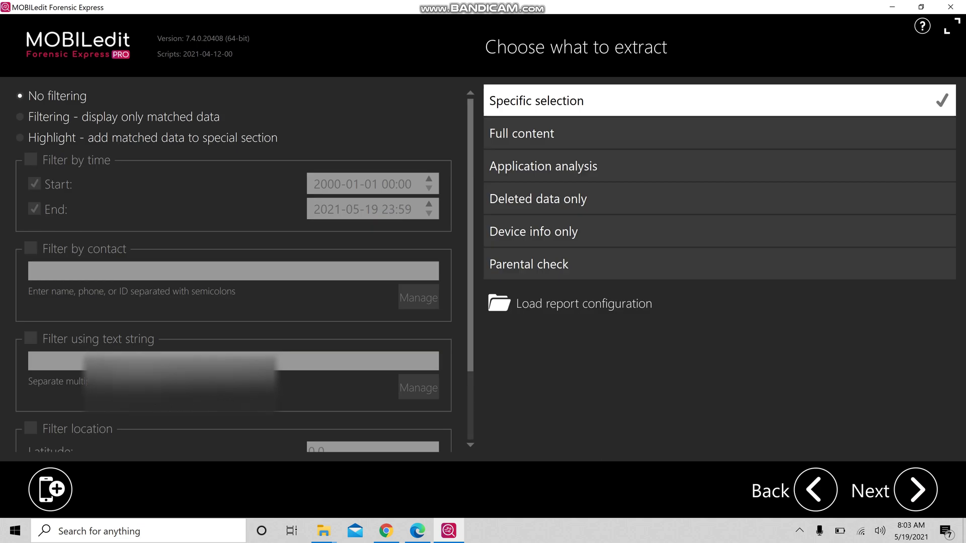
left_click(21, 117)
scroll(234, 272, "down", 1)
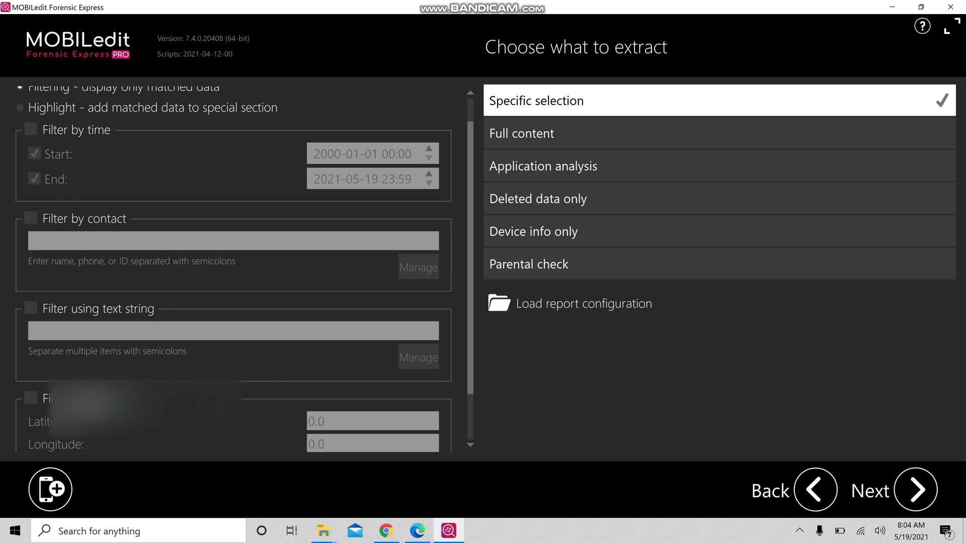
scroll(245, 269, "down", 2)
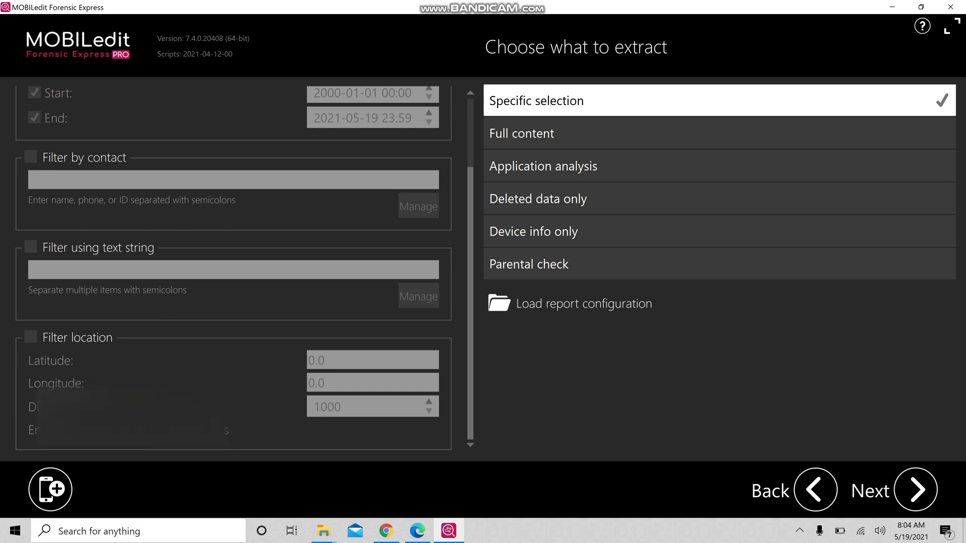
scroll(234, 267, "up", 3)
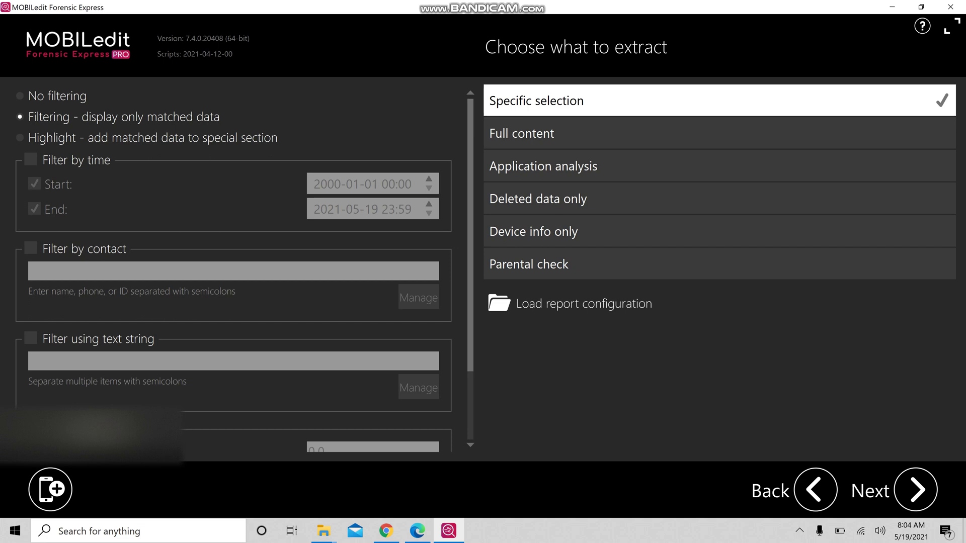
left_click(18, 95)
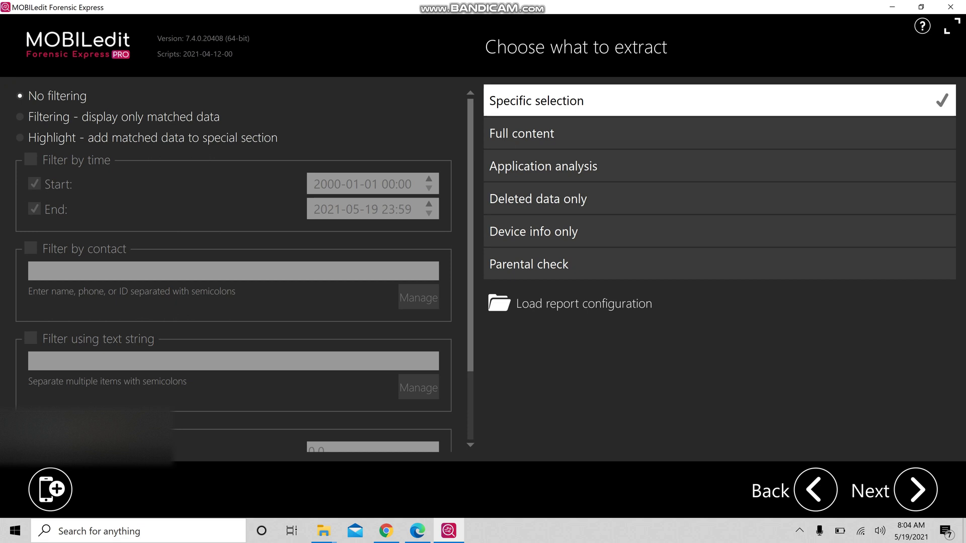
Step: Try Deleted data, Contacts, Emails and Messages in the Specific selection report, clear them all, and return to the extraction choices
left_click(921, 480)
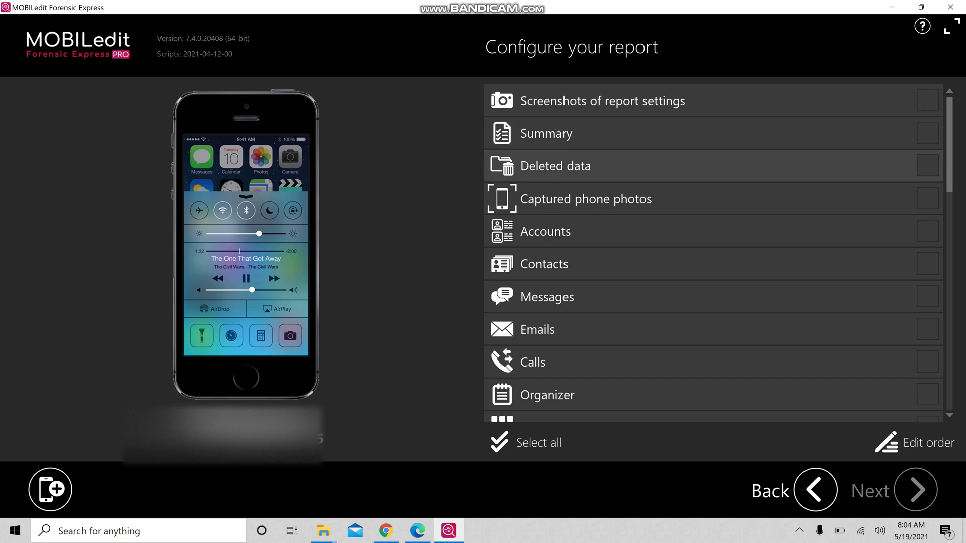
left_click(713, 166)
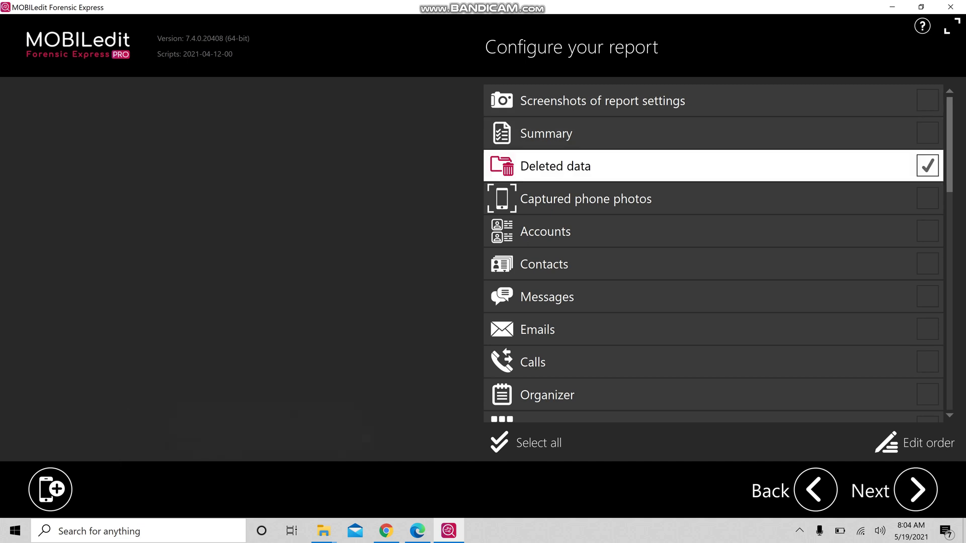
left_click(927, 165)
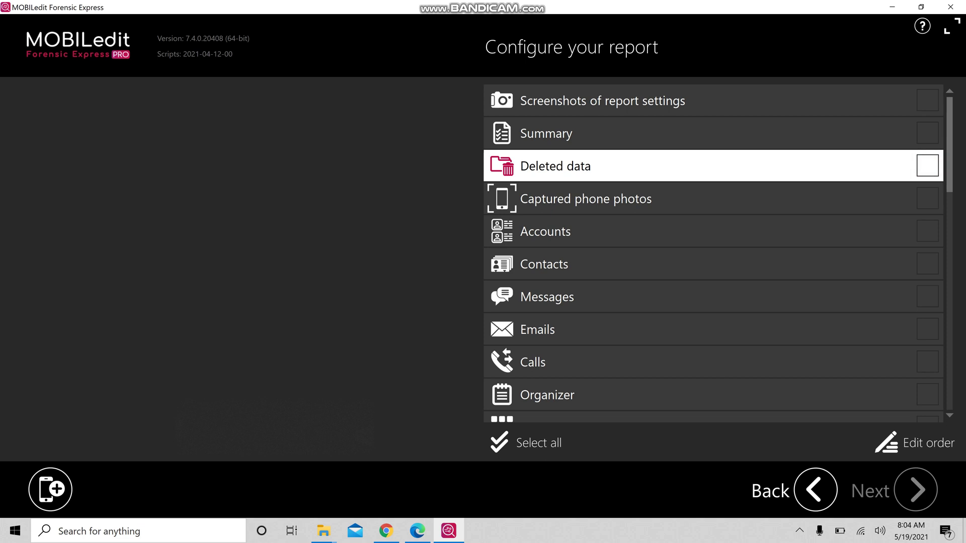
left_click(927, 263)
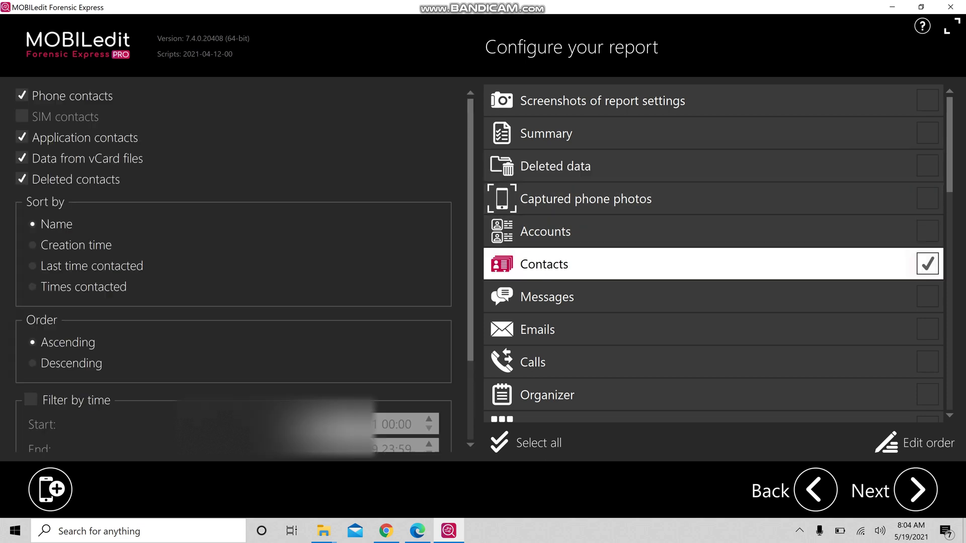
left_click(927, 329)
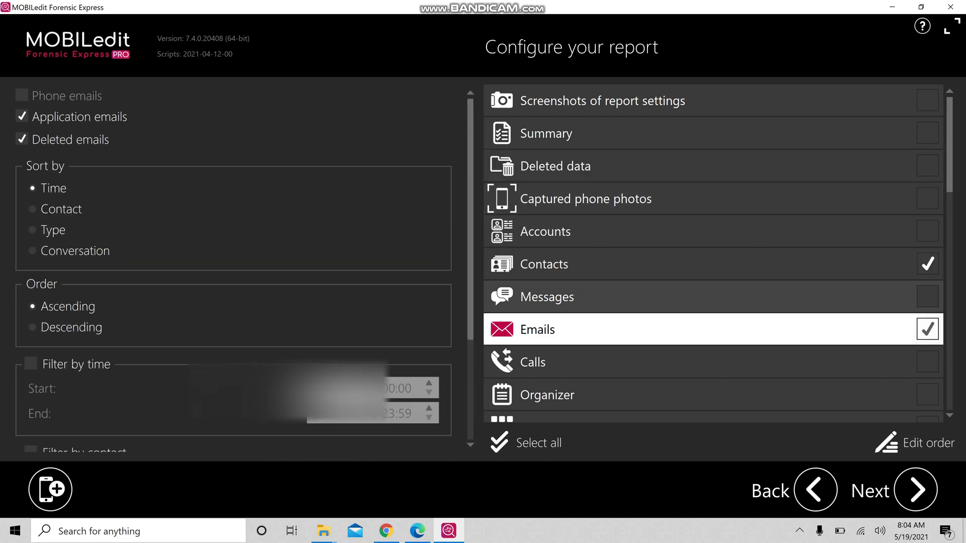
left_click(927, 297)
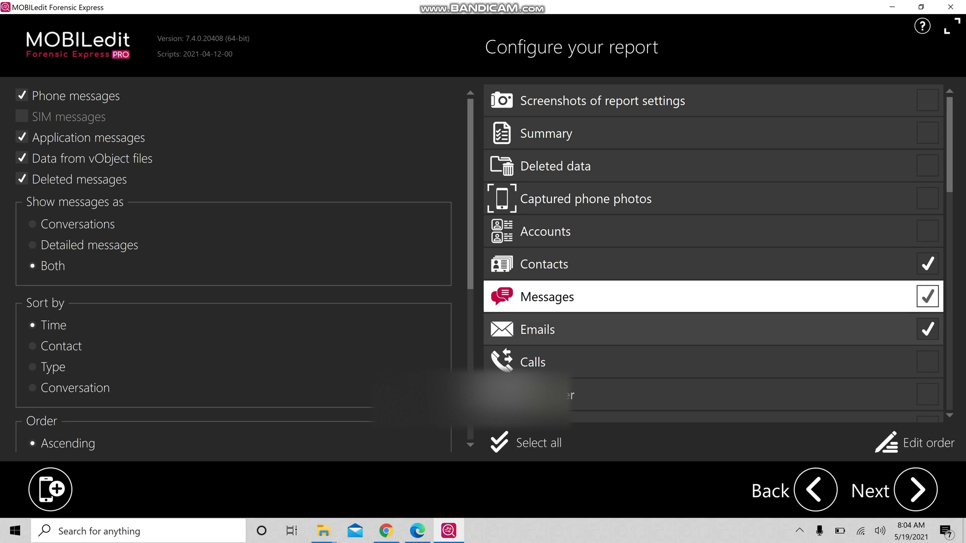
left_click(927, 329)
left_click(927, 296)
left_click(927, 263)
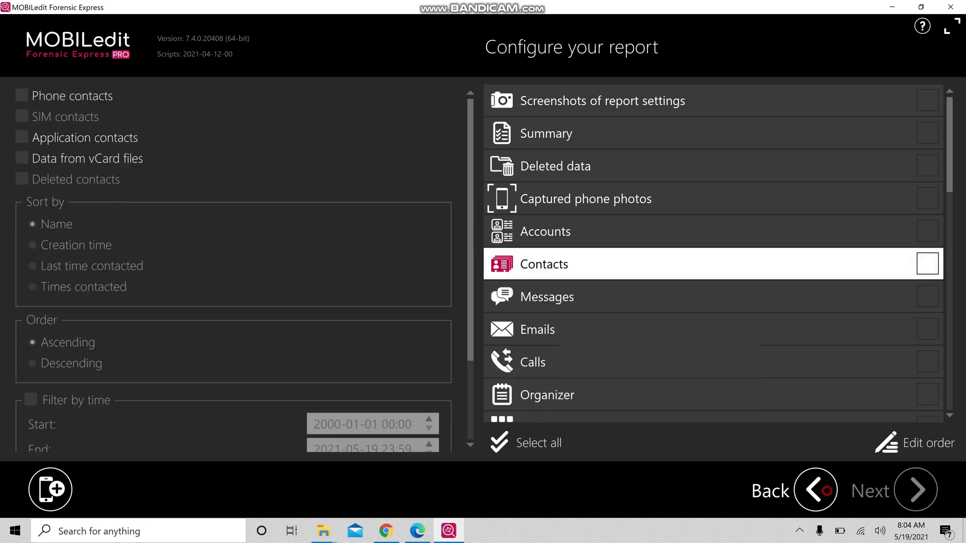
left_click(815, 489)
Step: Choose Application analysis instead of Full content as the extraction type and look through the phone's application list
left_click(571, 134)
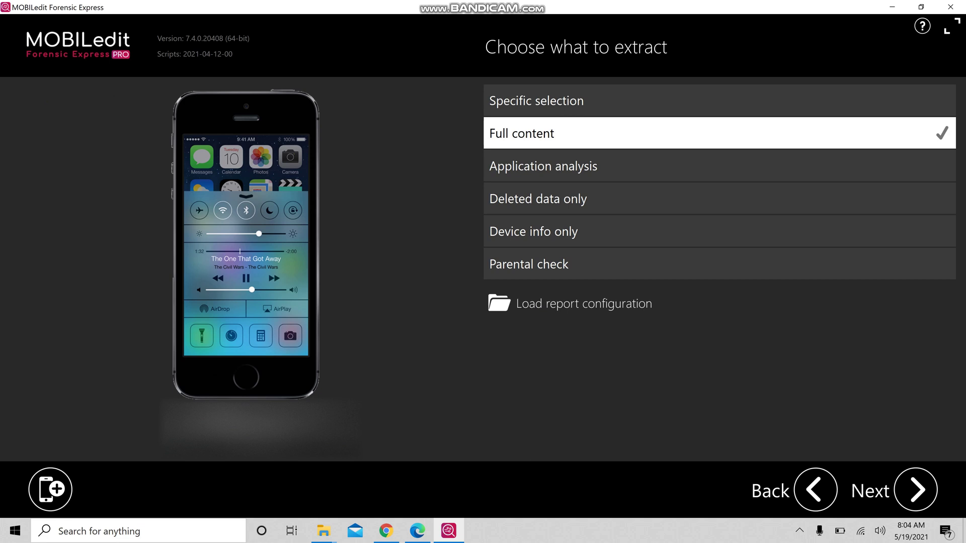
left_click(565, 166)
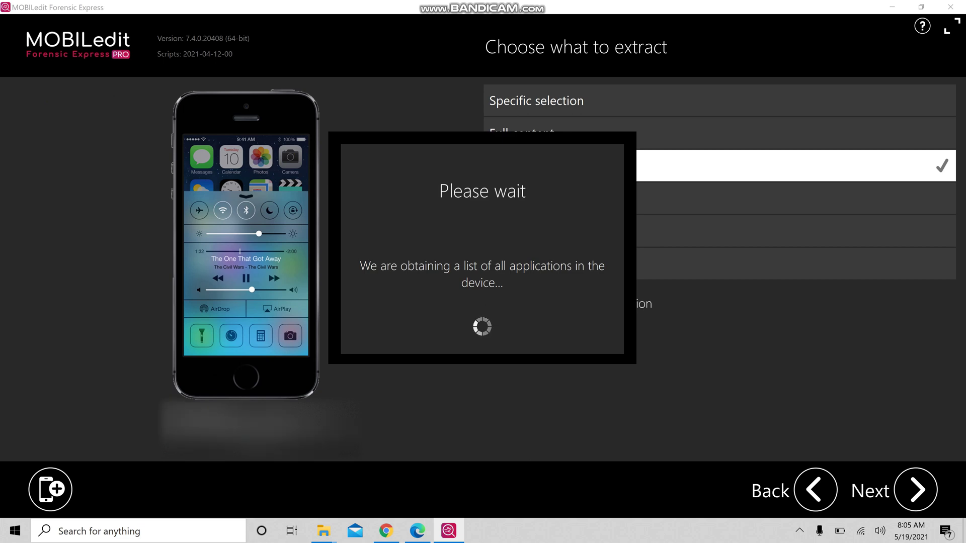
scroll(714, 219, "down", 20)
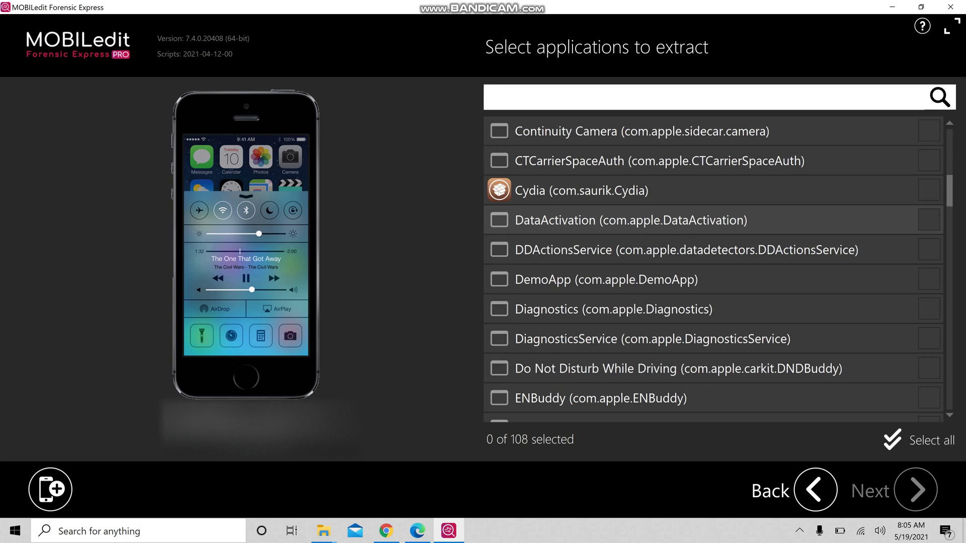
Step: Look through the phone's application list, select Twitter for extraction, and return to the extraction choices
scroll(713, 220, "down", 10)
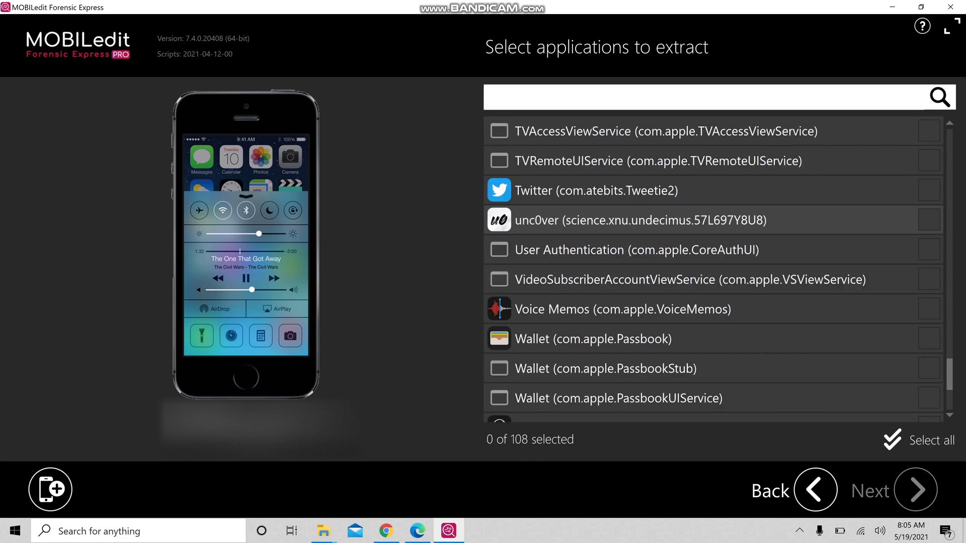
scroll(713, 271, "up", 12)
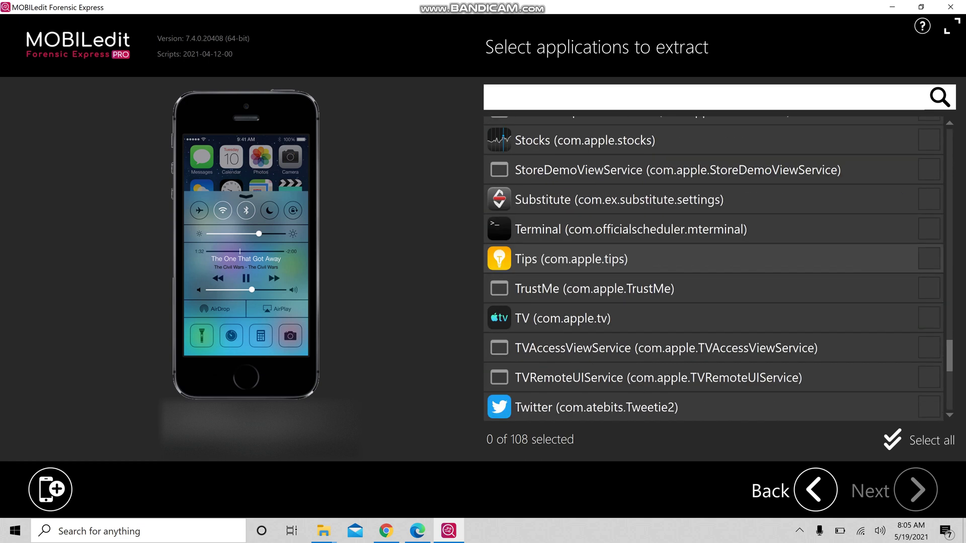
scroll(713, 317, "down", 8)
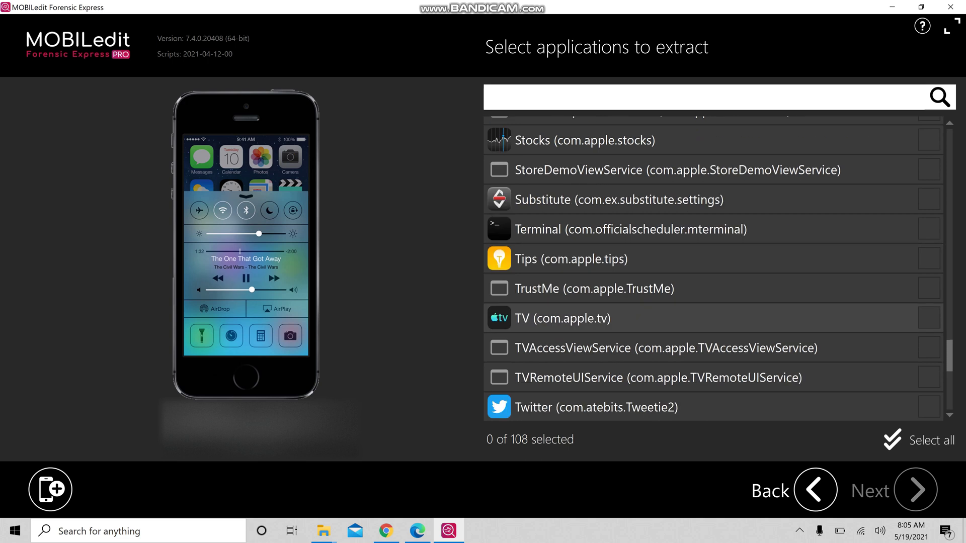
left_click(713, 318)
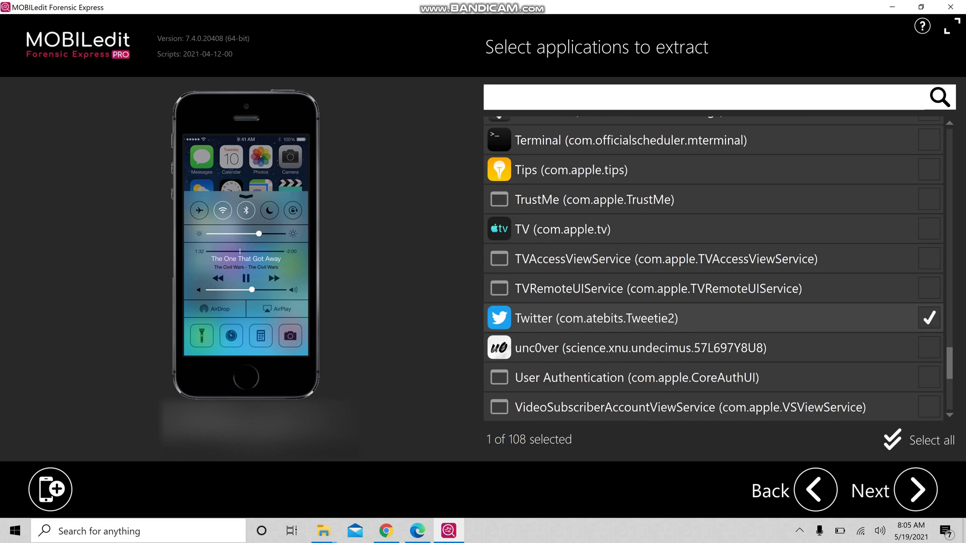
left_click(816, 490)
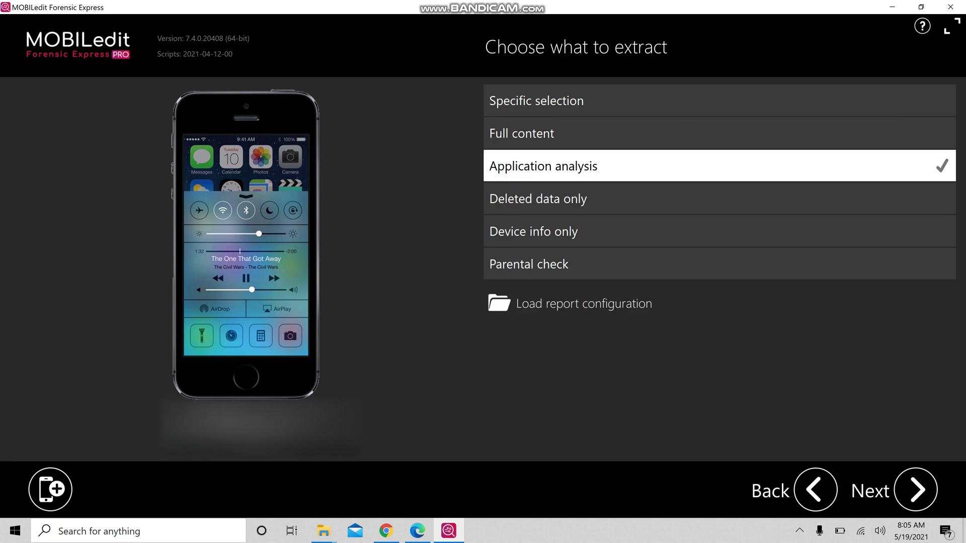
Step: Try Deleted data only, Device info only and Parental check, settle on Full content, and continue to the report details
left_click(580, 197)
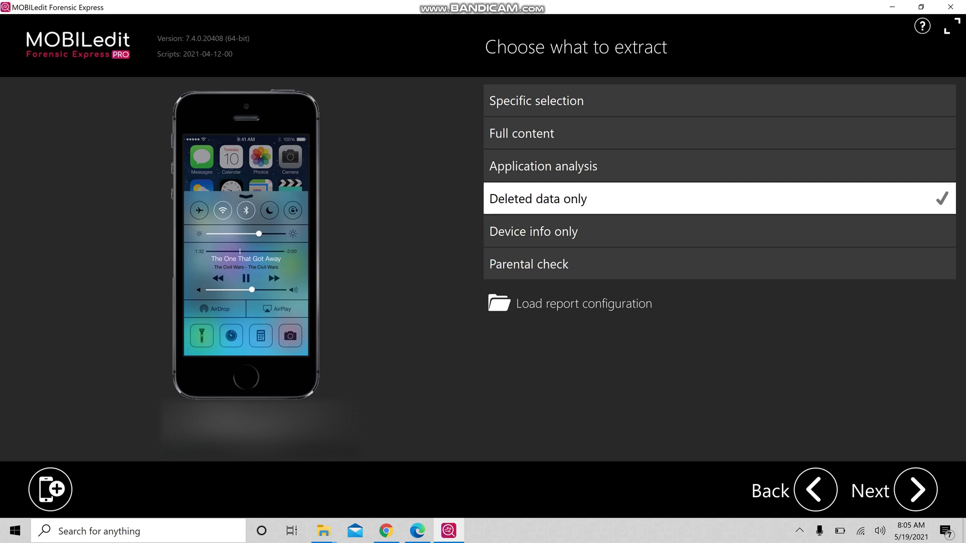
left_click(611, 230)
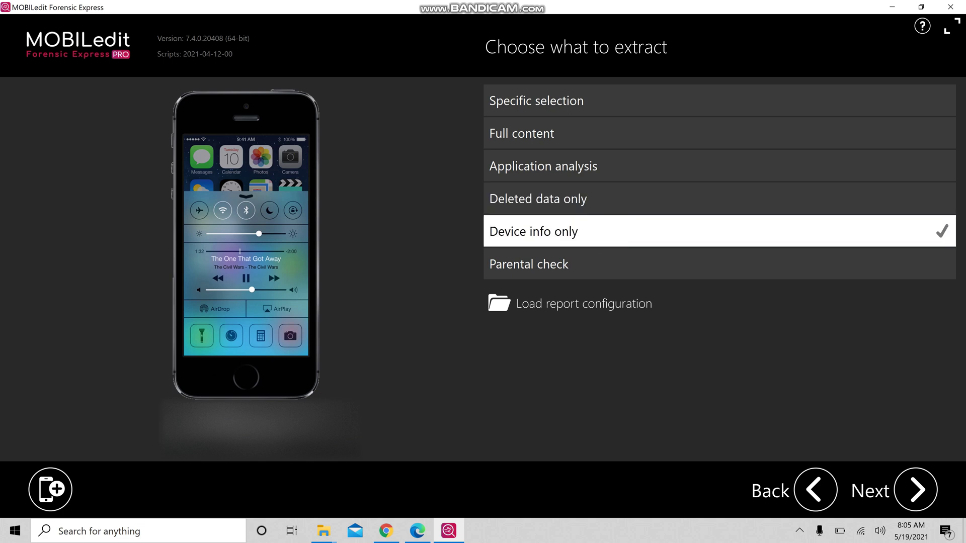
left_click(586, 266)
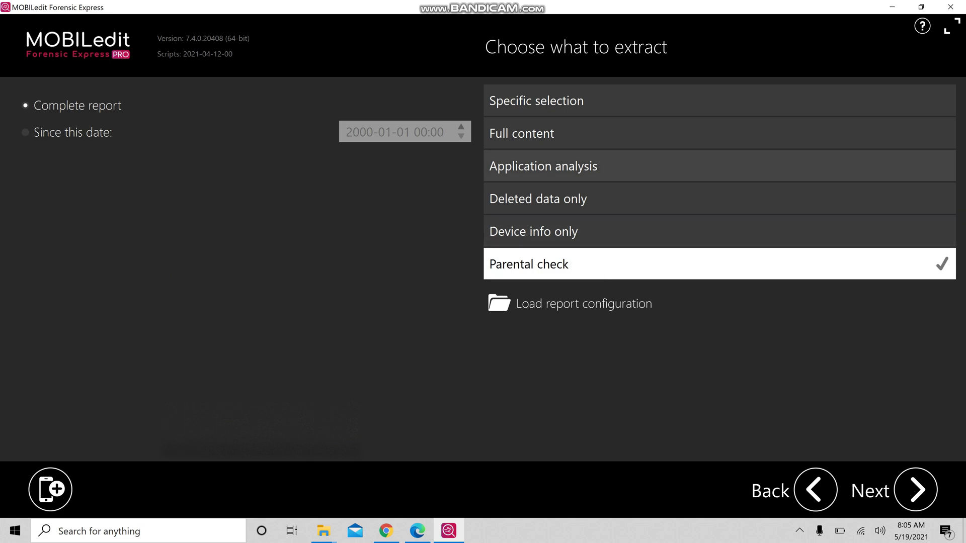
left_click(572, 131)
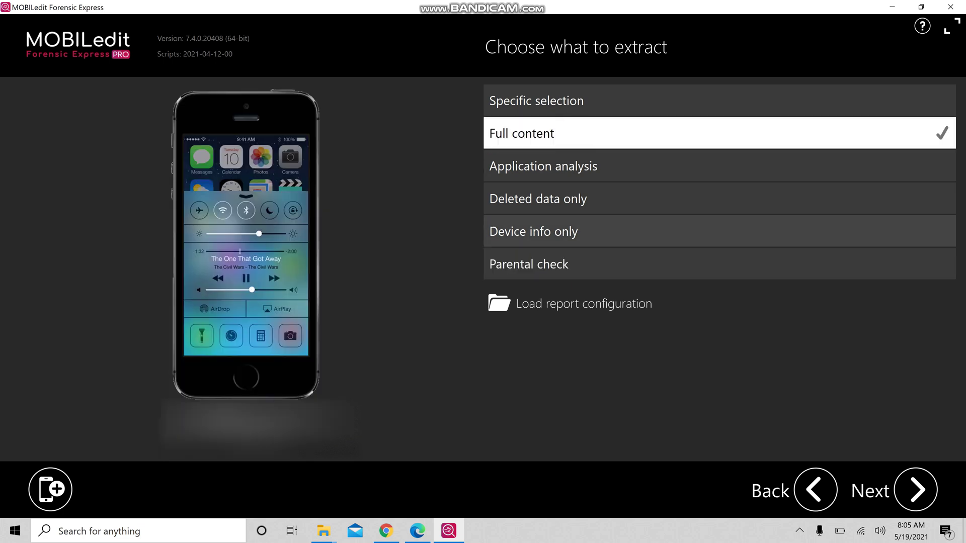
left_click(915, 489)
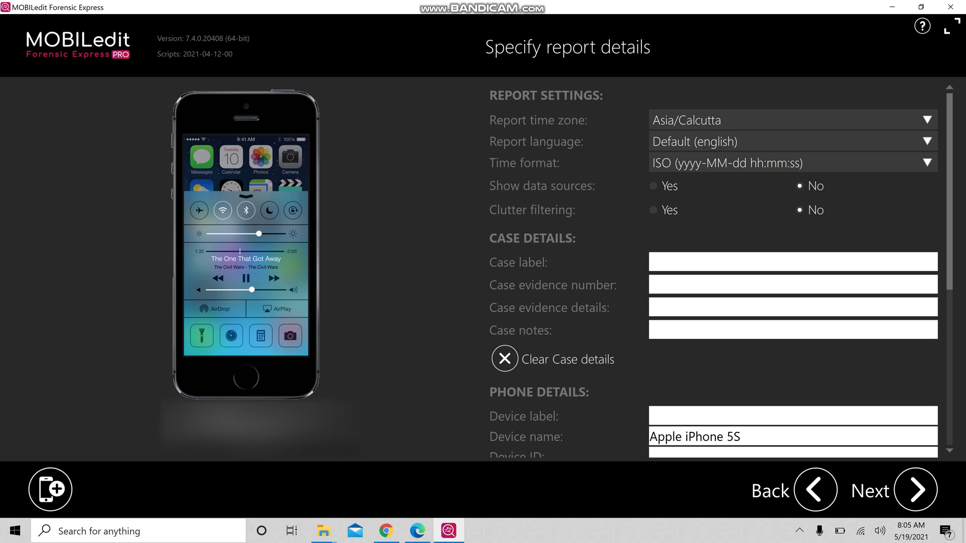
Step: Examine the case, phone and investigator detail fields of the report form without filling them in
scroll(721, 269, "down", 2)
left_click(661, 217)
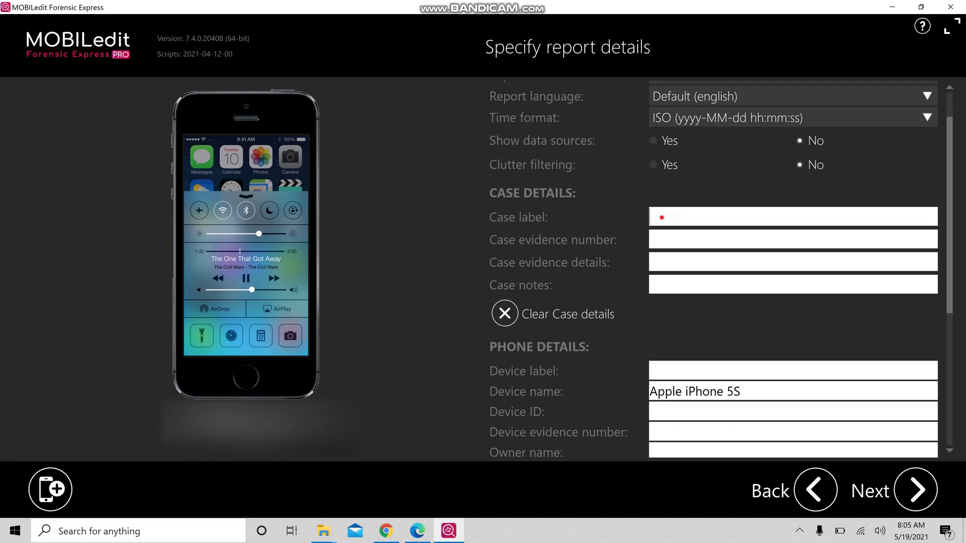
left_click(666, 242)
left_click(666, 259)
left_click(669, 283)
scroll(669, 284, "down", 3)
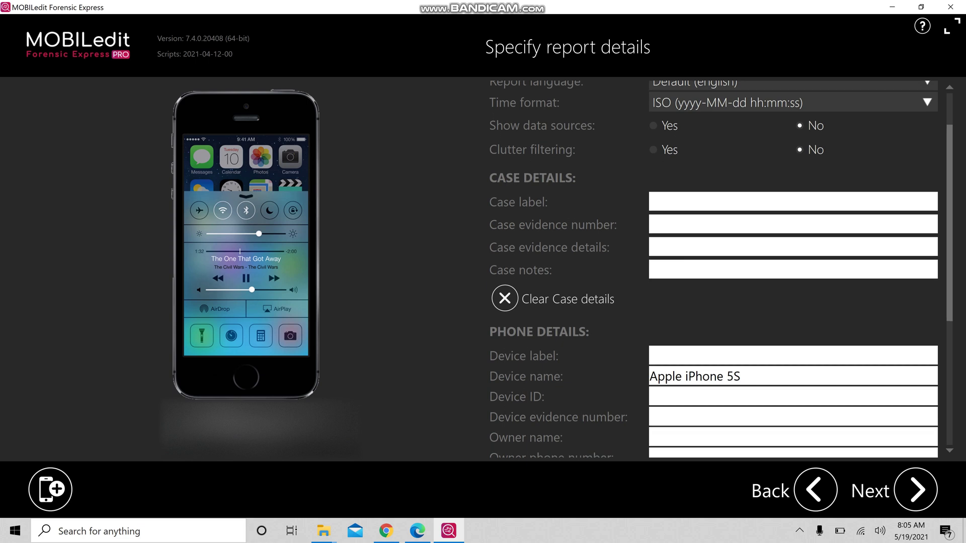
scroll(669, 283, "down", 3)
left_click(676, 218)
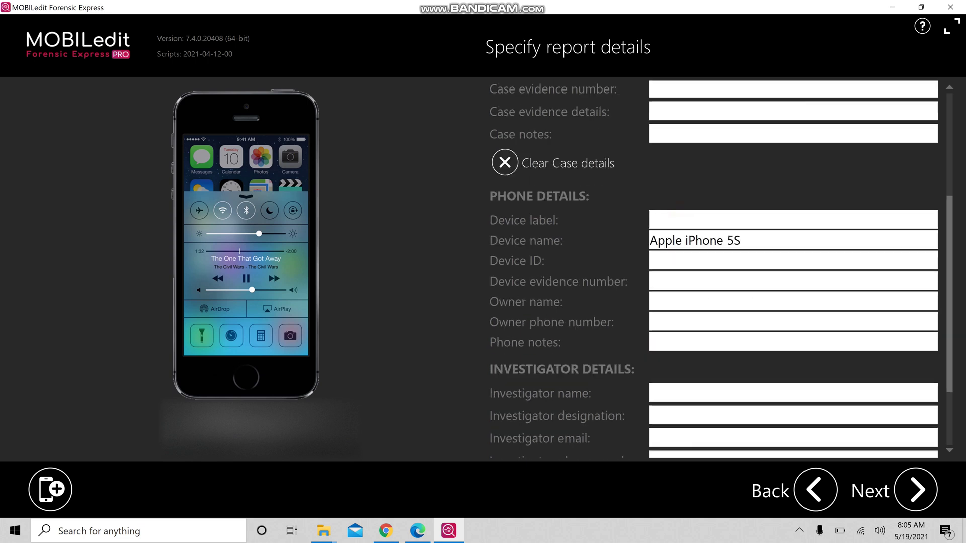
left_click(722, 262)
left_click(688, 276)
scroll(721, 270, "down", 3)
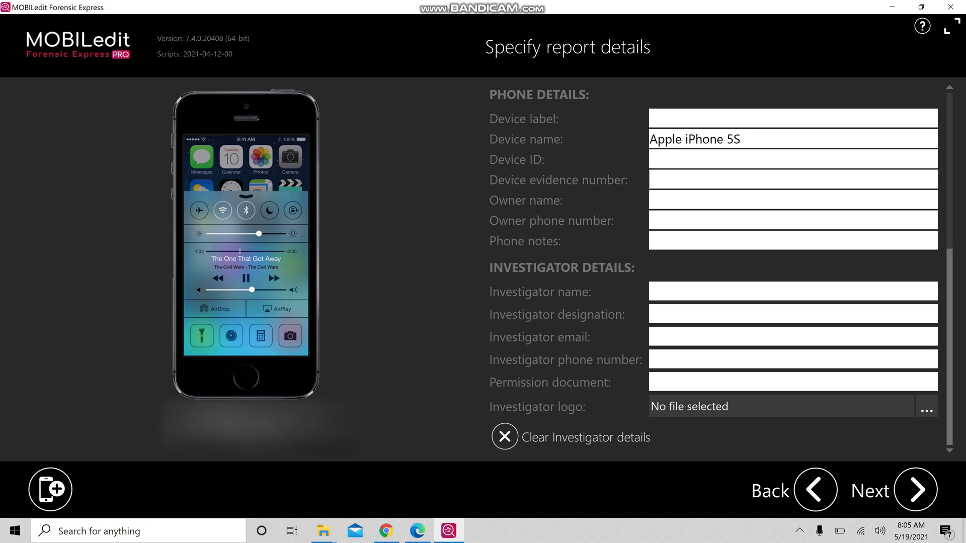
Step: Keep PDF report as the output format, leave Camera Ballistics off, and proceed to the export name and destination
left_click(916, 490)
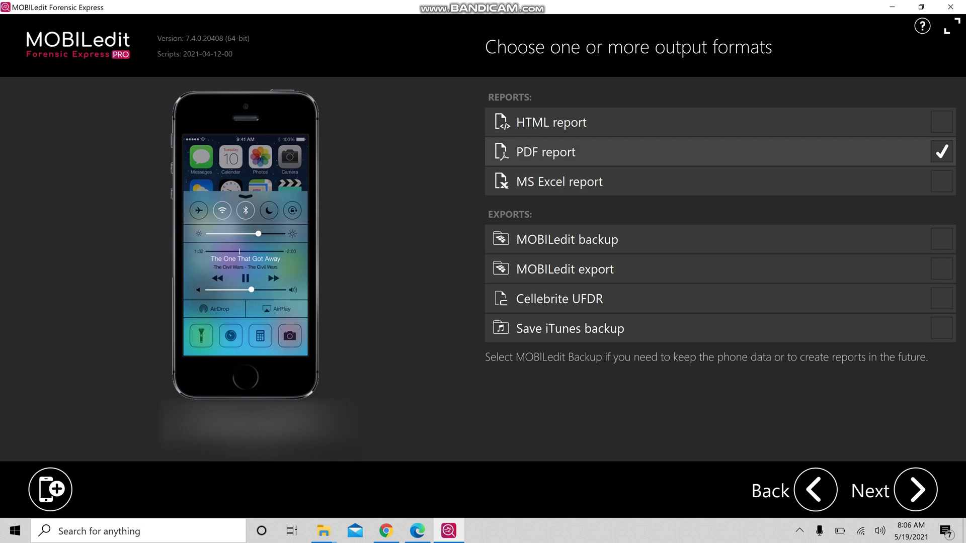
left_click(915, 489)
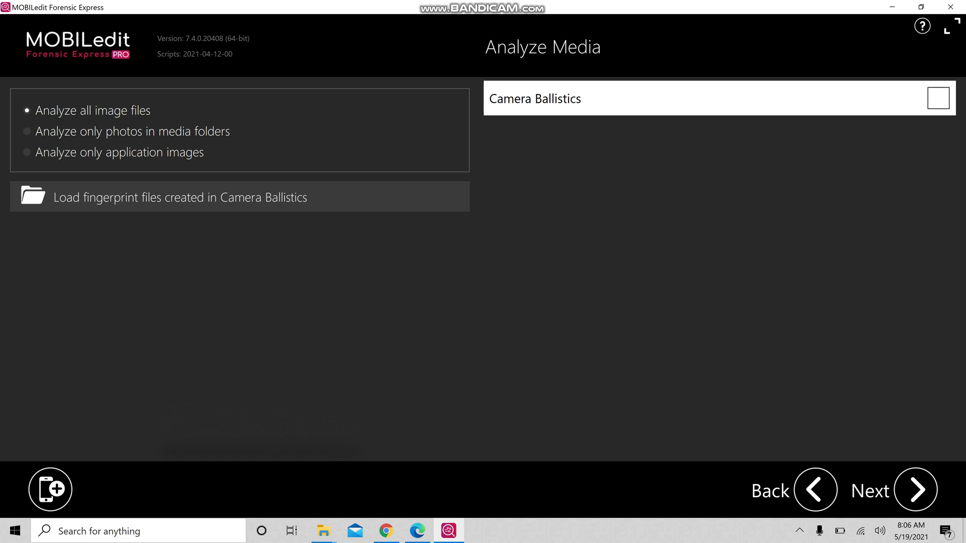
left_click(920, 488)
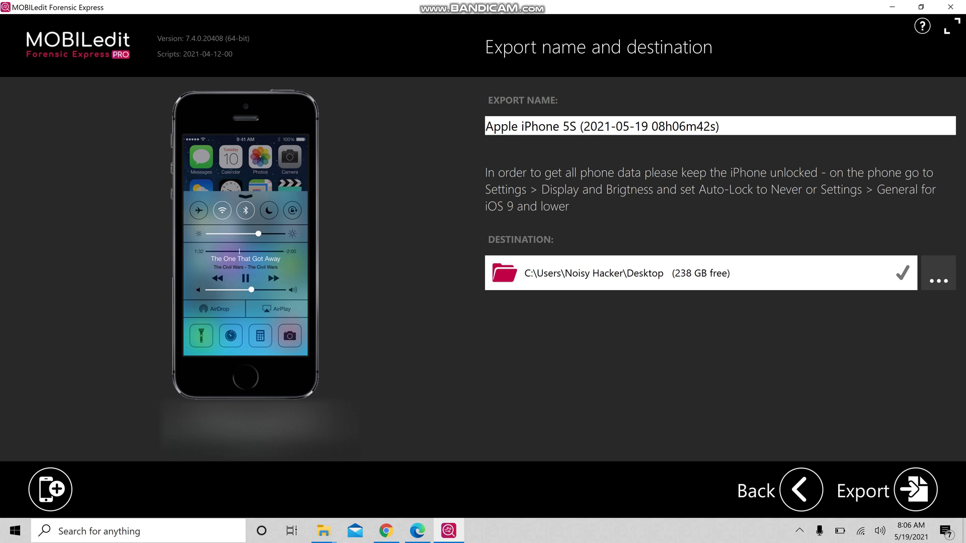
Step: Review the export name, start the export to the desktop, and agree to set the temporary backup password
triple_click(729, 126)
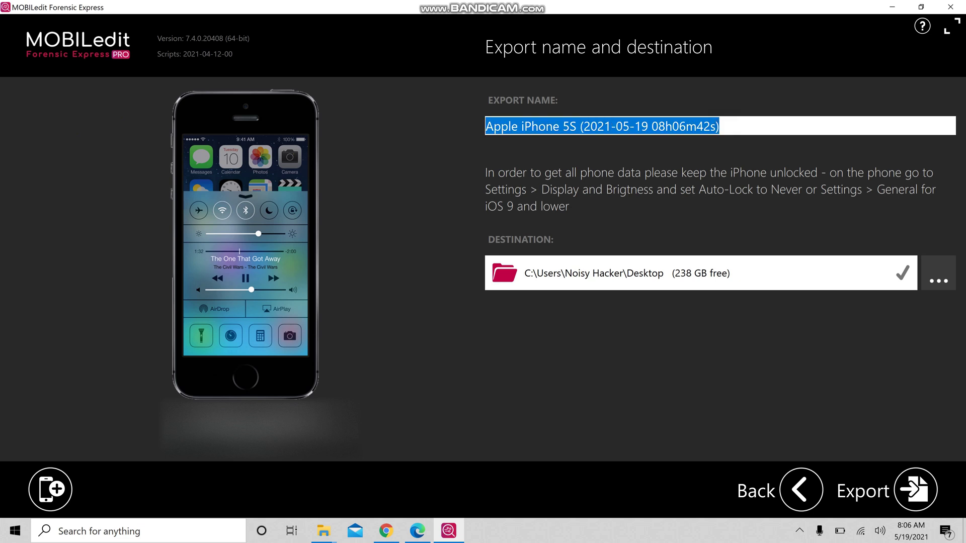
left_click(915, 490)
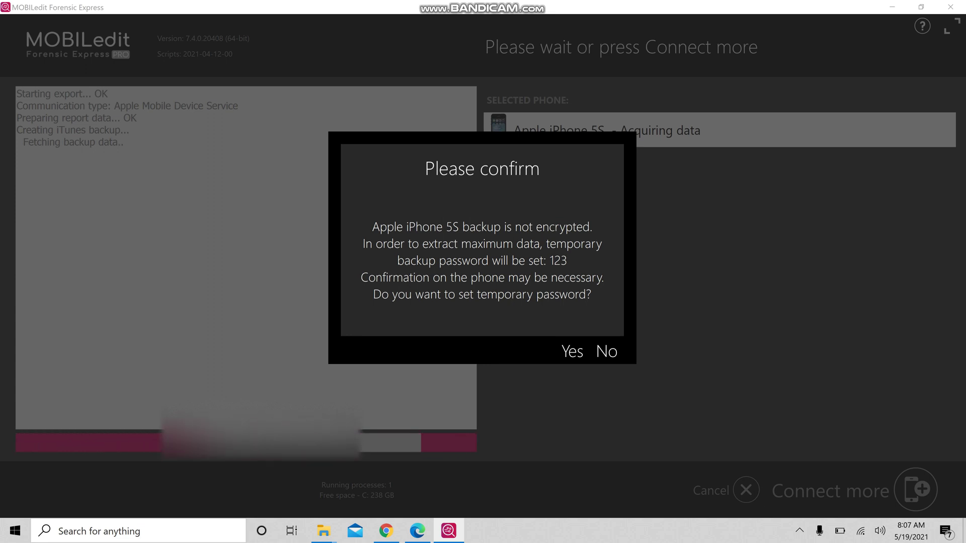
left_click(571, 351)
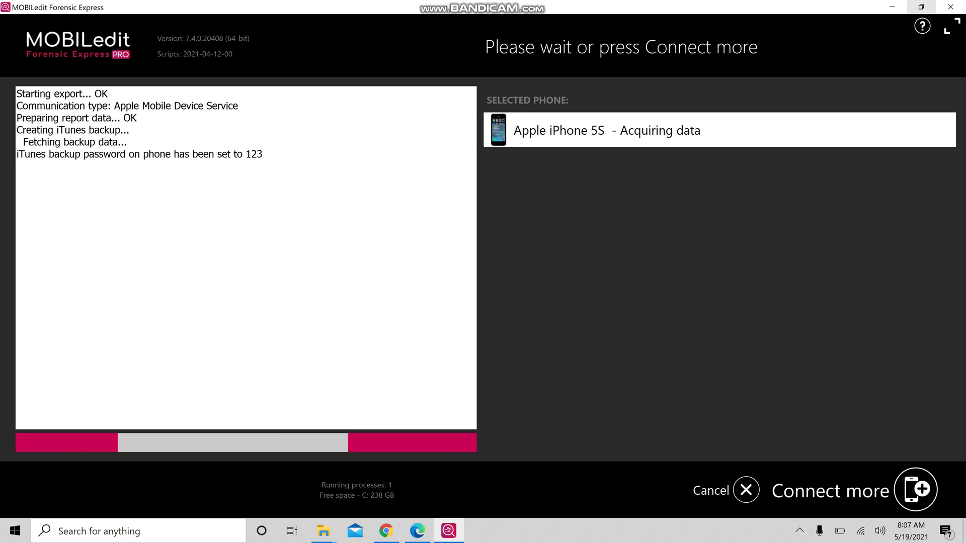
Step: Open Report.pdf from the Apple iPhone 5S item on the desktop and look through its title page
left_click(892, 7)
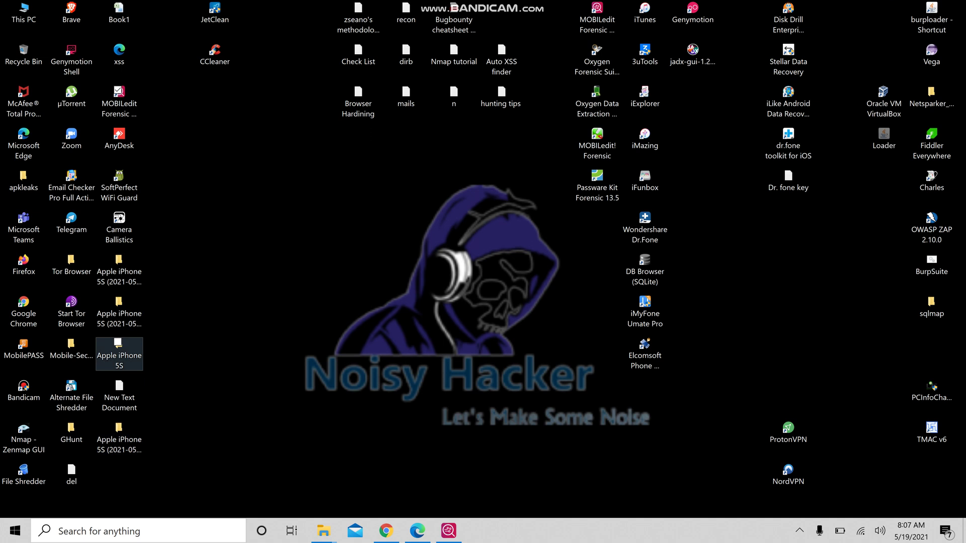
double_click(118, 349)
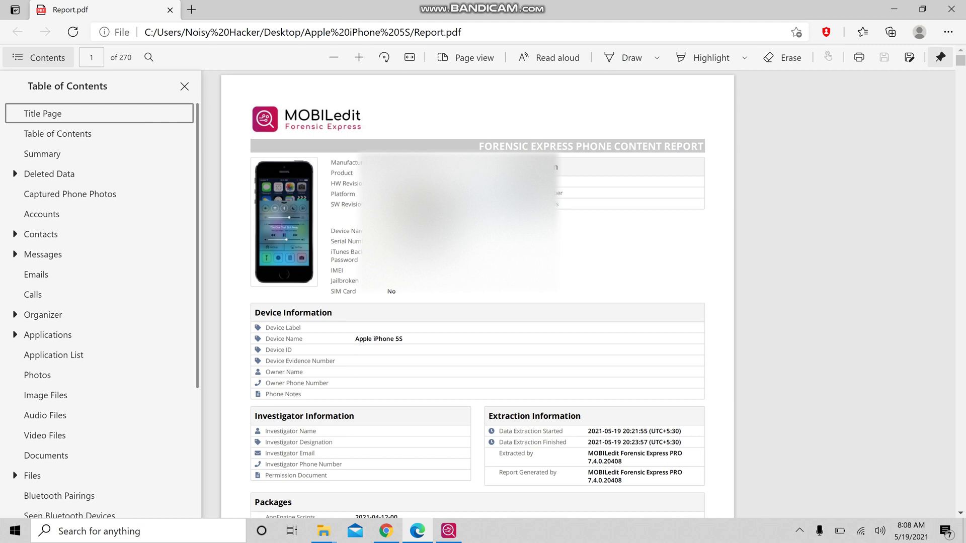
scroll(477, 294, "down", 3)
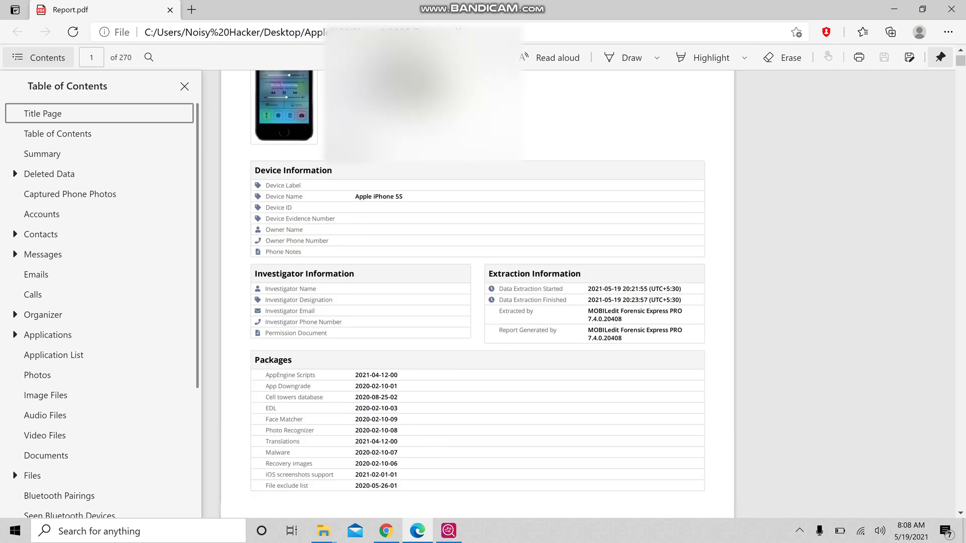
scroll(477, 295, "down", 1)
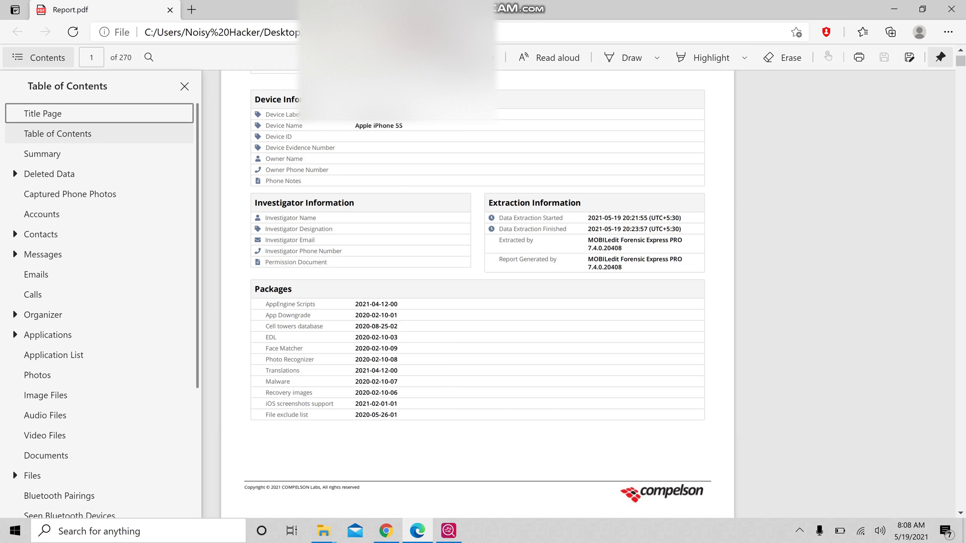
Step: Go to the Deleted Data section of the report and read through the deleted organizer events
left_click(56, 170)
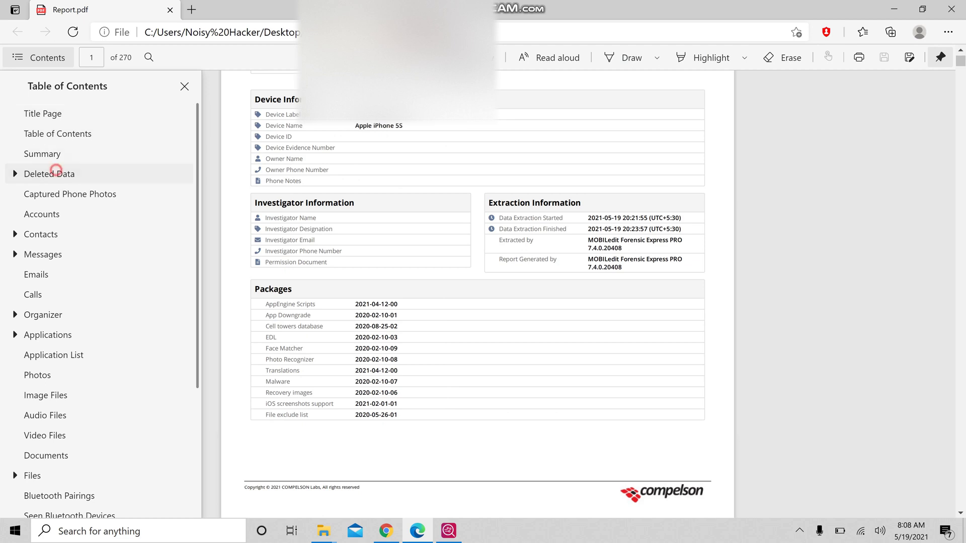
scroll(478, 294, "down", 5)
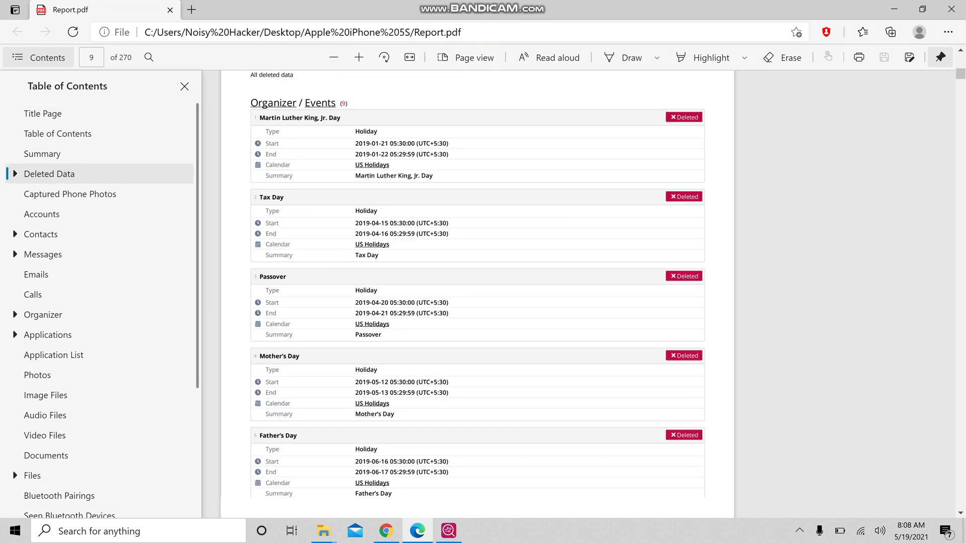
scroll(477, 294, "down", 1)
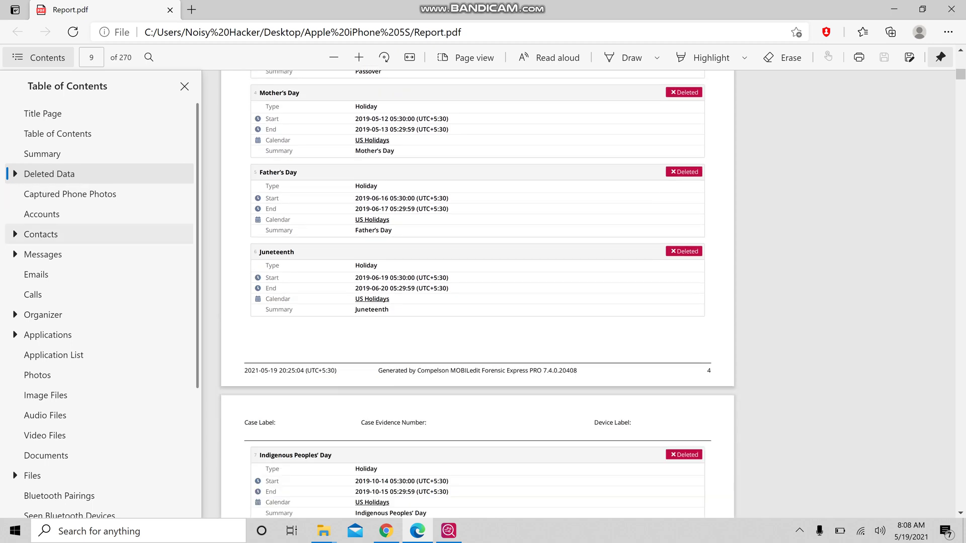
Step: View the Contacts, Messages, Emails and Calls sections of the report one after another
left_click(48, 234)
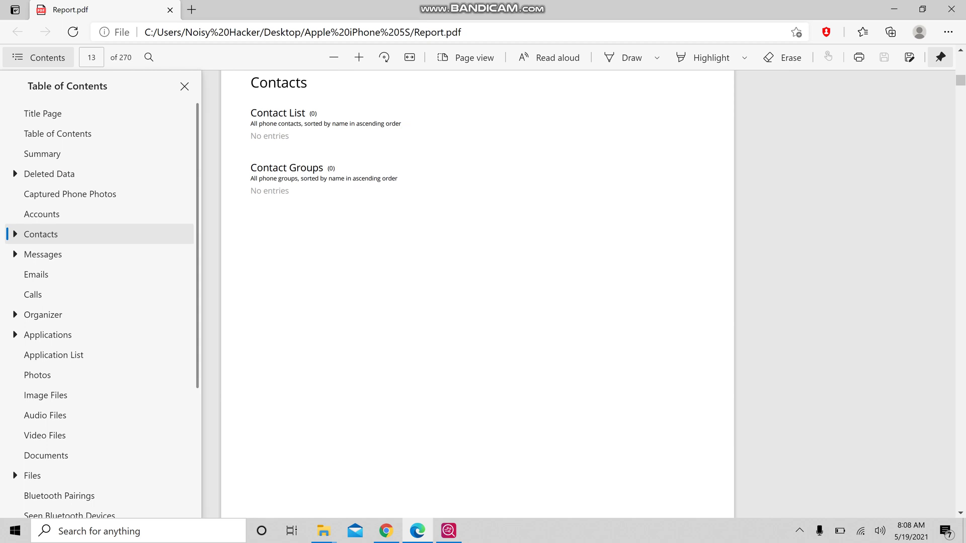
left_click(67, 252)
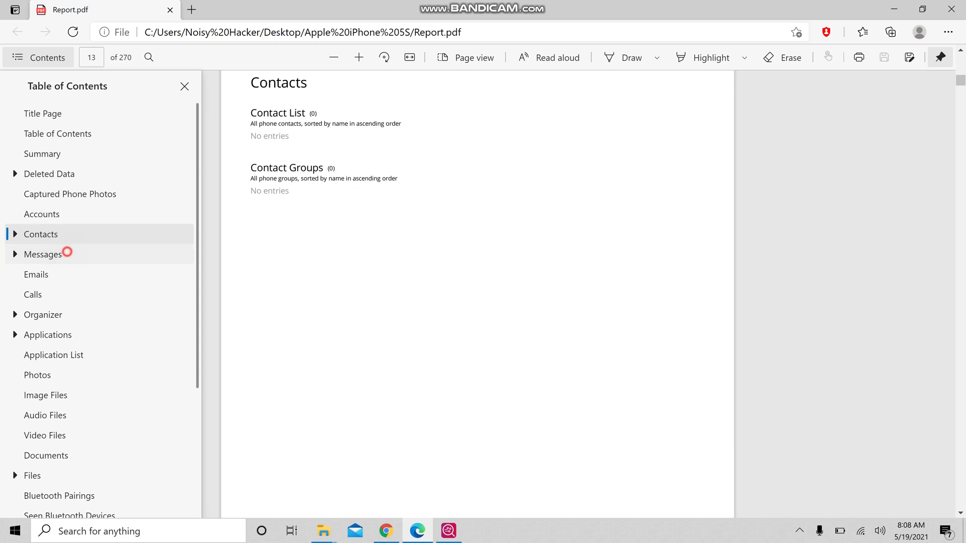
scroll(477, 294, "down", 3)
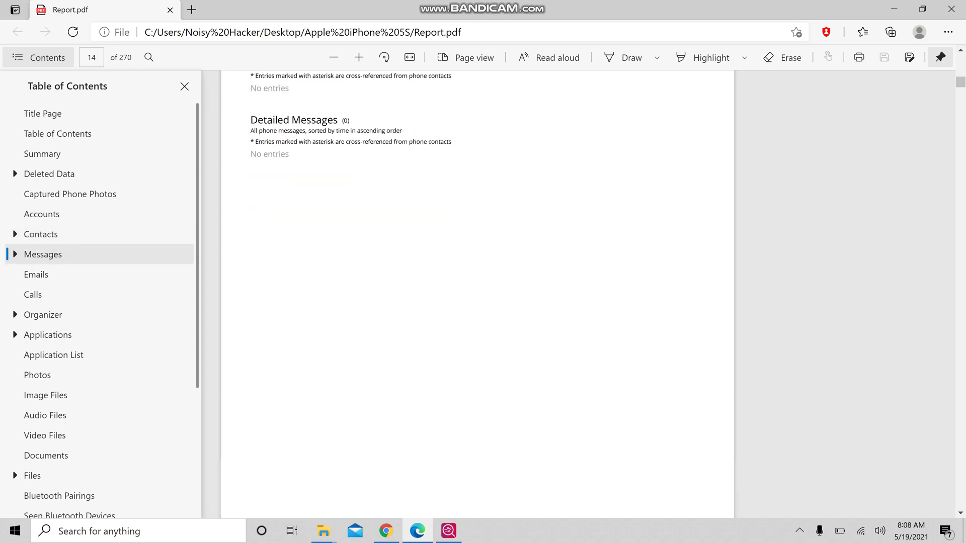
left_click(46, 275)
left_click(46, 276)
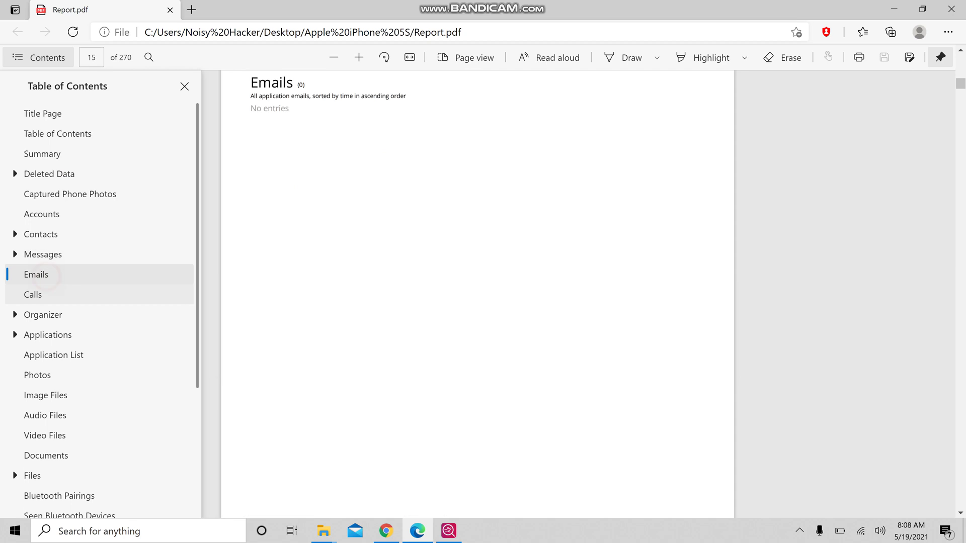
left_click(48, 289)
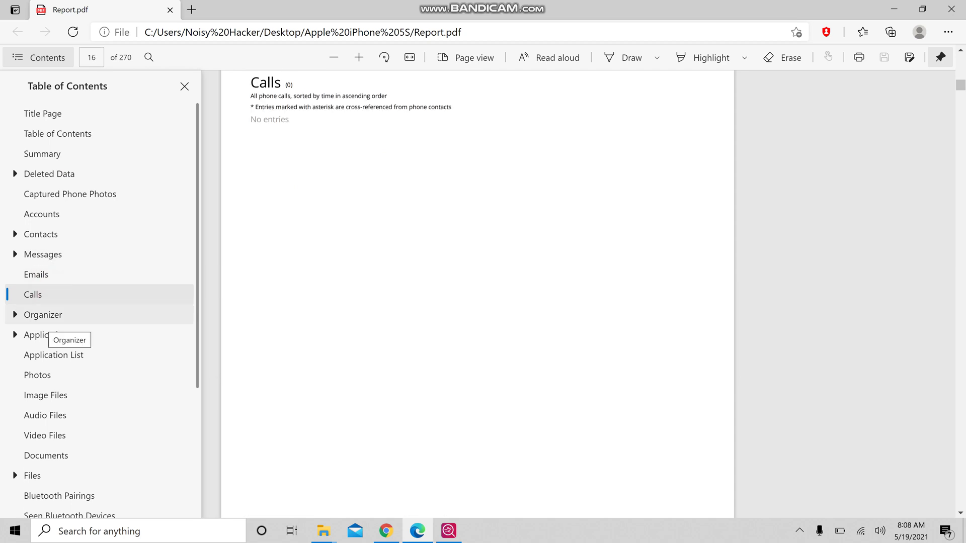
Step: View the Organizer section with its calendar accounts and holidays, and go on to the Applications section
left_click(35, 313)
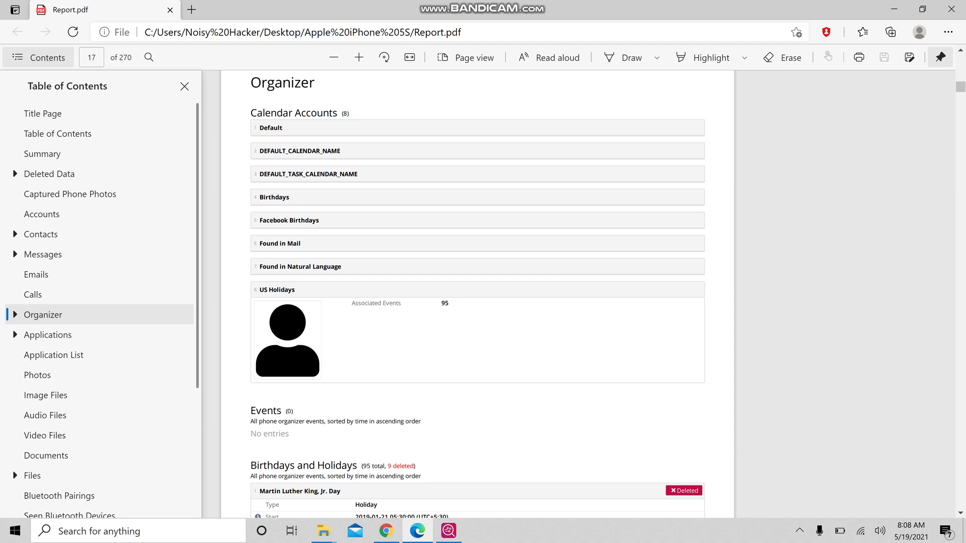
scroll(477, 295, "down", 8)
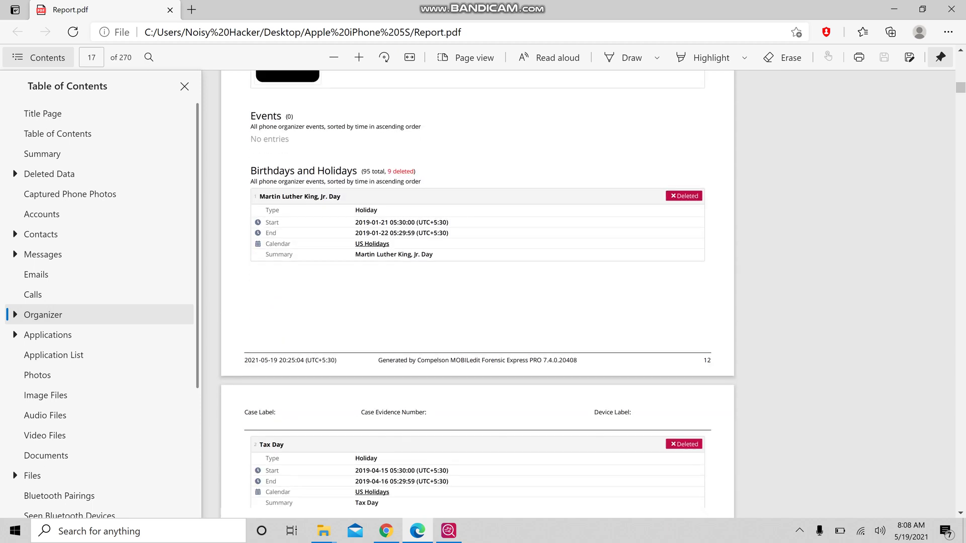
left_click(56, 332)
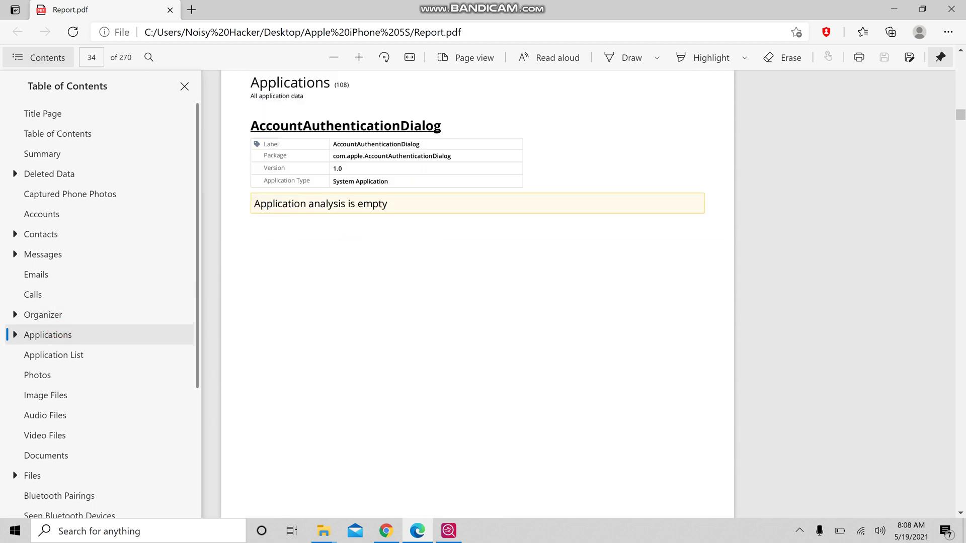
Step: Expand the Applications section in the table of contents and view the FaceTime entry
left_click(15, 334)
scroll(99, 354, "down", 3)
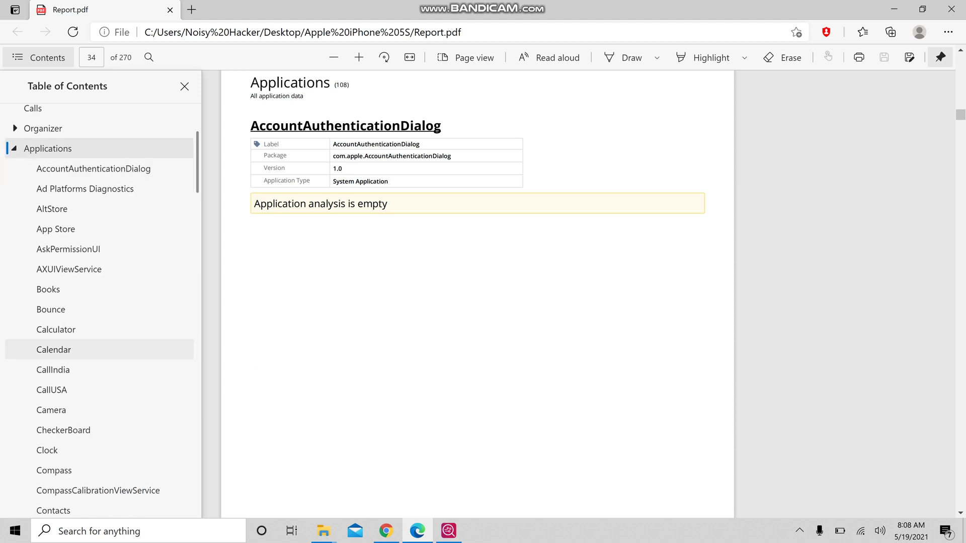
scroll(101, 347, "down", 10)
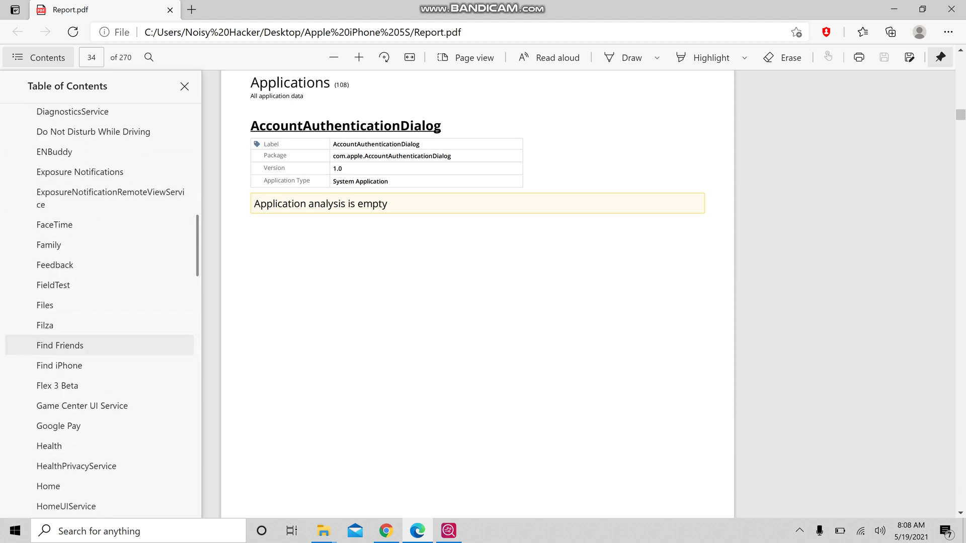
left_click(73, 224)
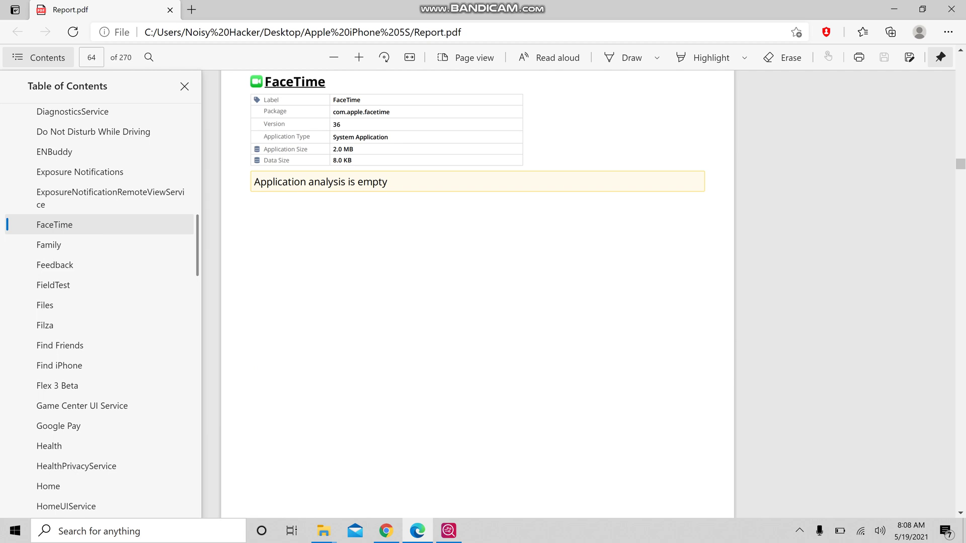
Step: Go to the Safari entry of the report and expand its subsections in the table of contents
scroll(73, 290, "down", 10)
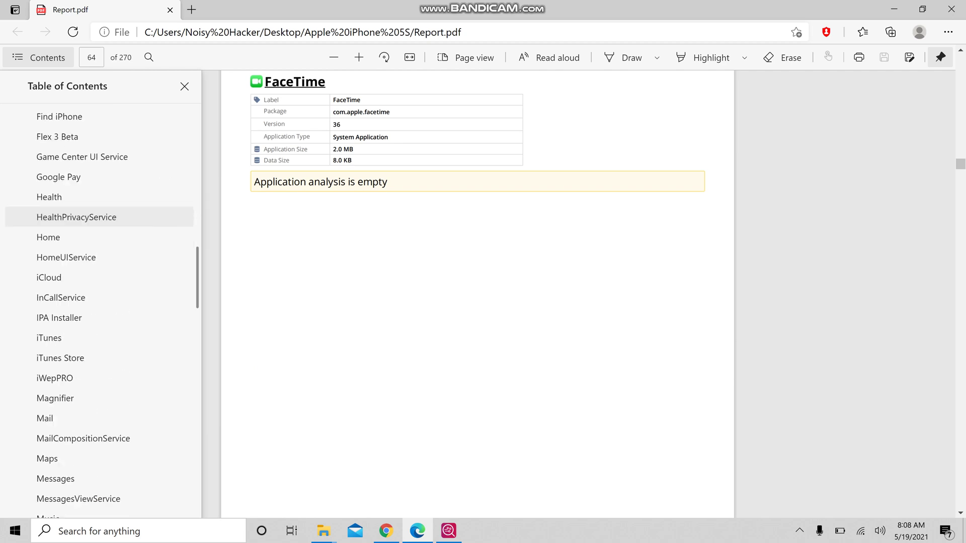
scroll(73, 289, "down", 3)
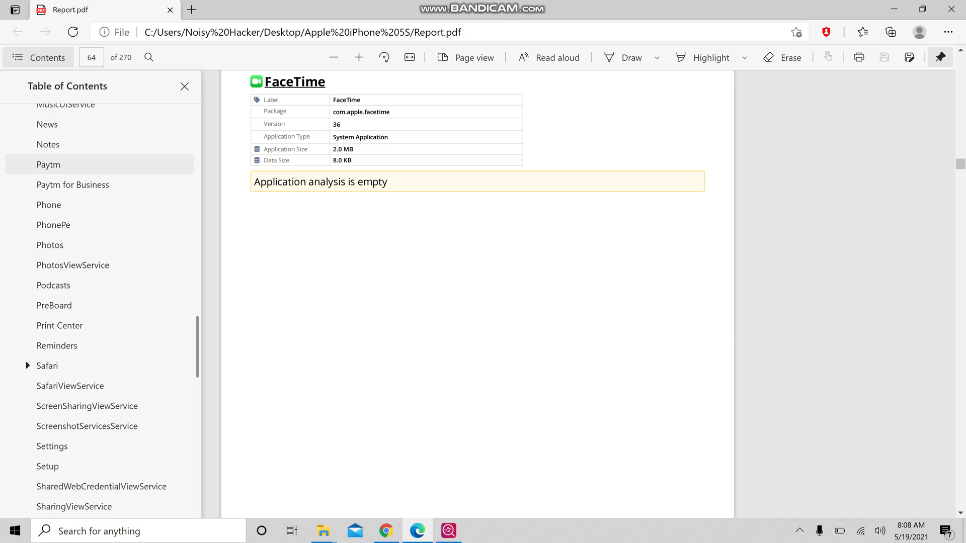
left_click(48, 366)
scroll(72, 327, "down", 1)
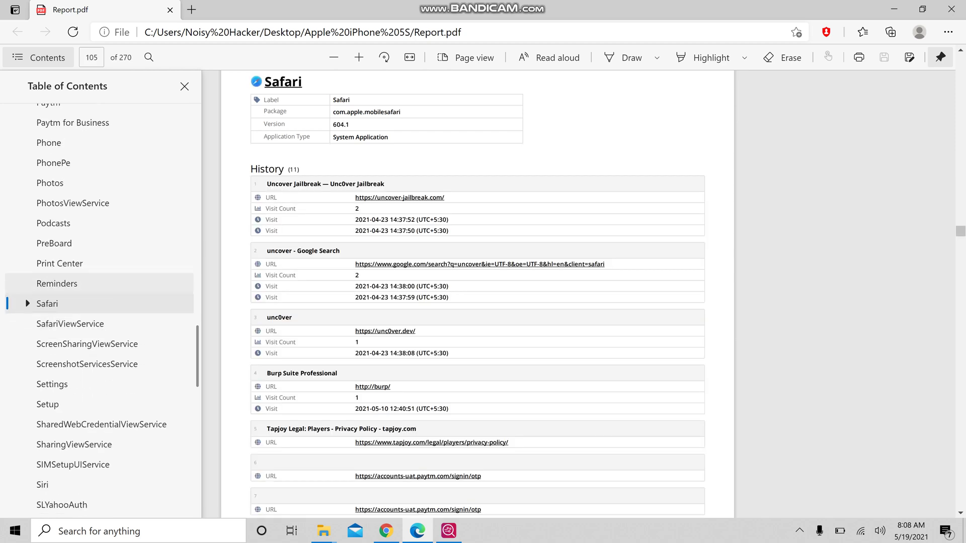
left_click(27, 303)
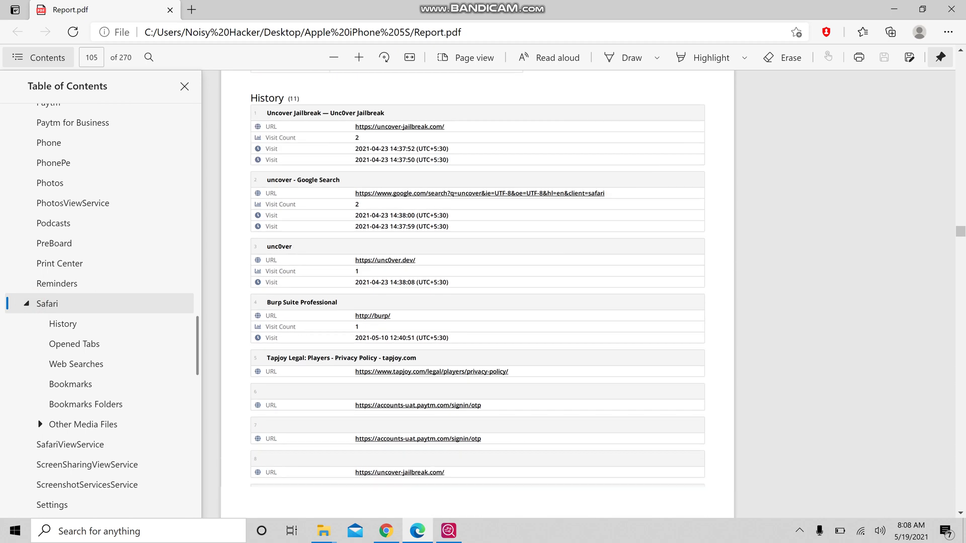
Step: View Safari's History, Opened Tabs, Web Searches and Bookmarks one after another, reading on to the bookmark folders
left_click(99, 325)
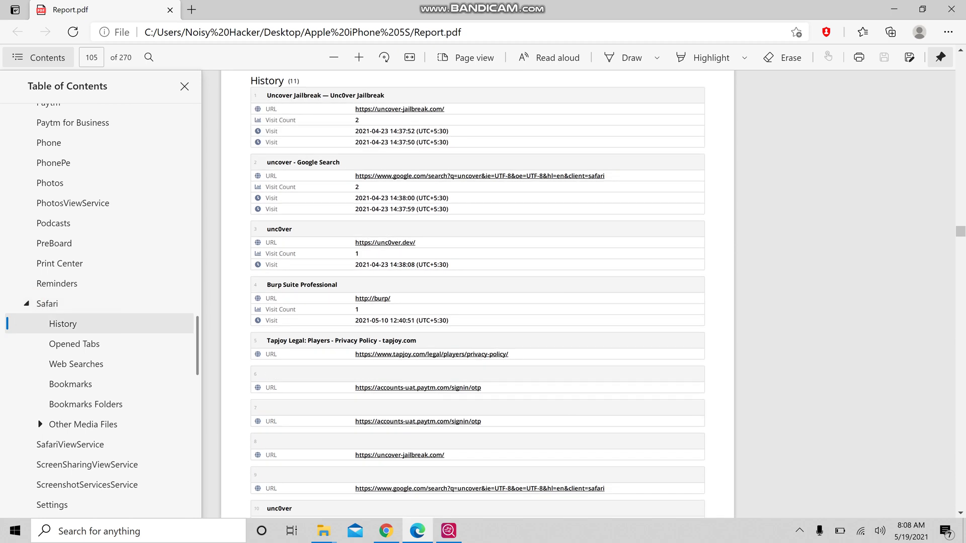
left_click(74, 345)
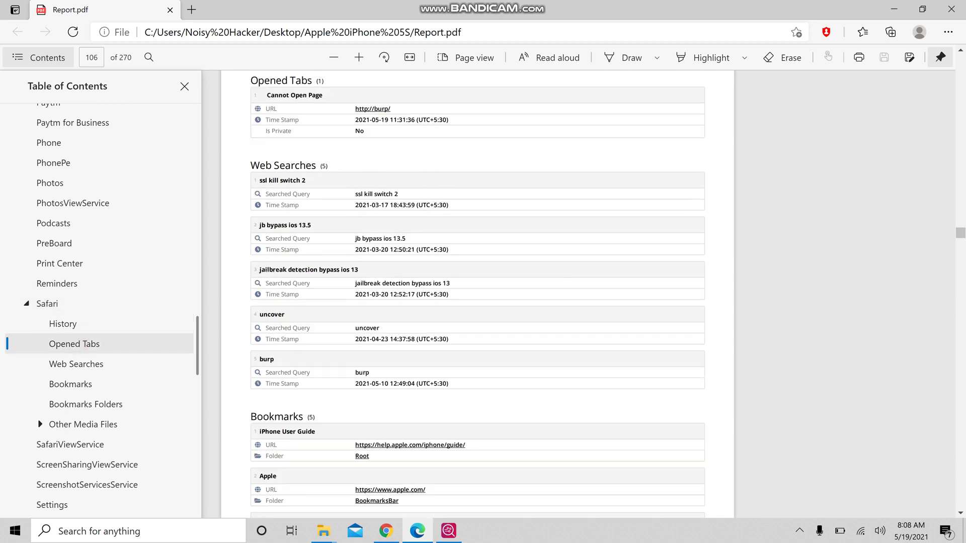
left_click(98, 366)
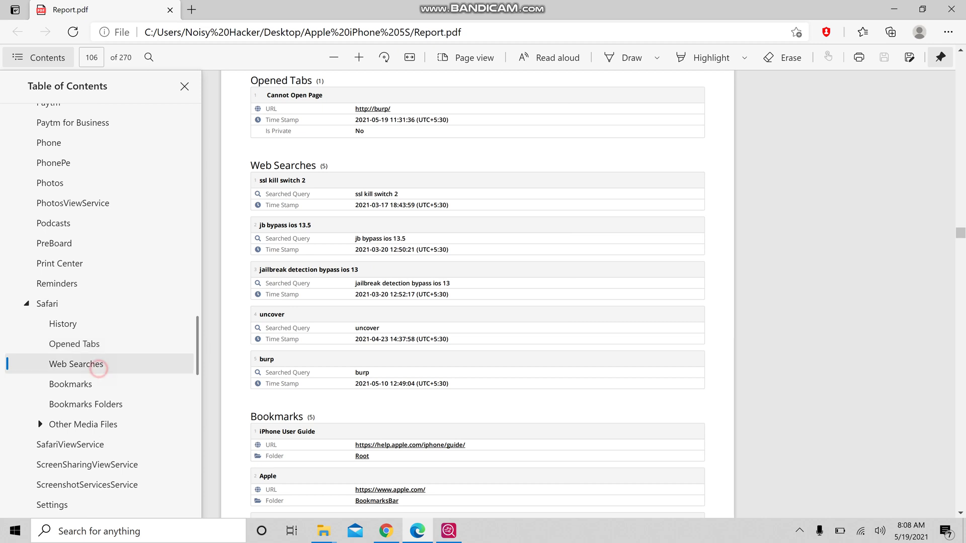
left_click(95, 386)
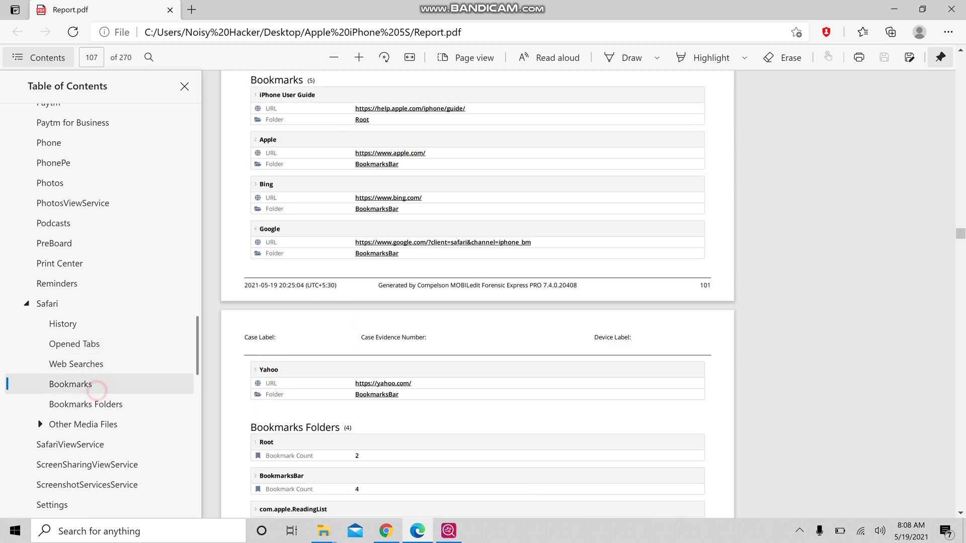
scroll(477, 294, "down", 1)
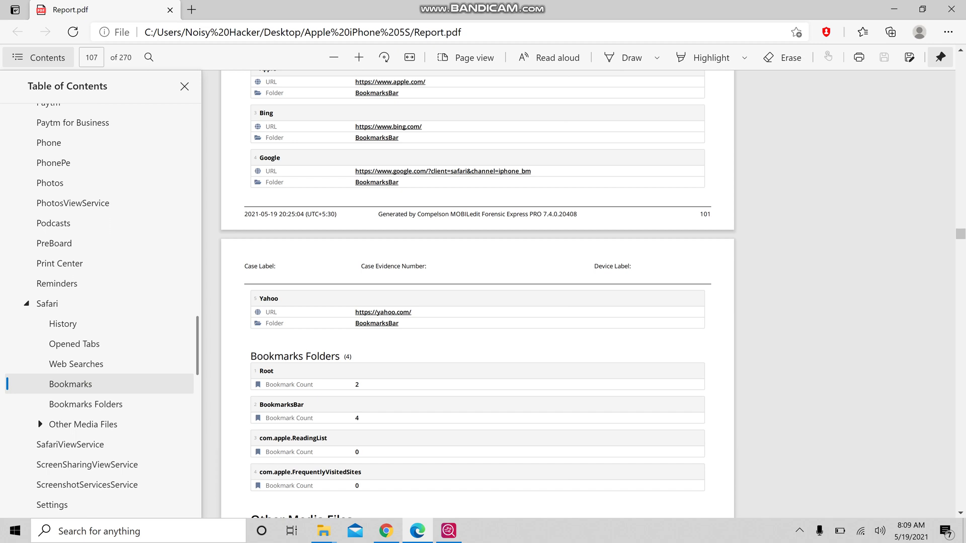
Step: Go to Safari's Other Media Files and look through the stored thumbnail images
left_click(76, 424)
scroll(86, 340, "down", 2)
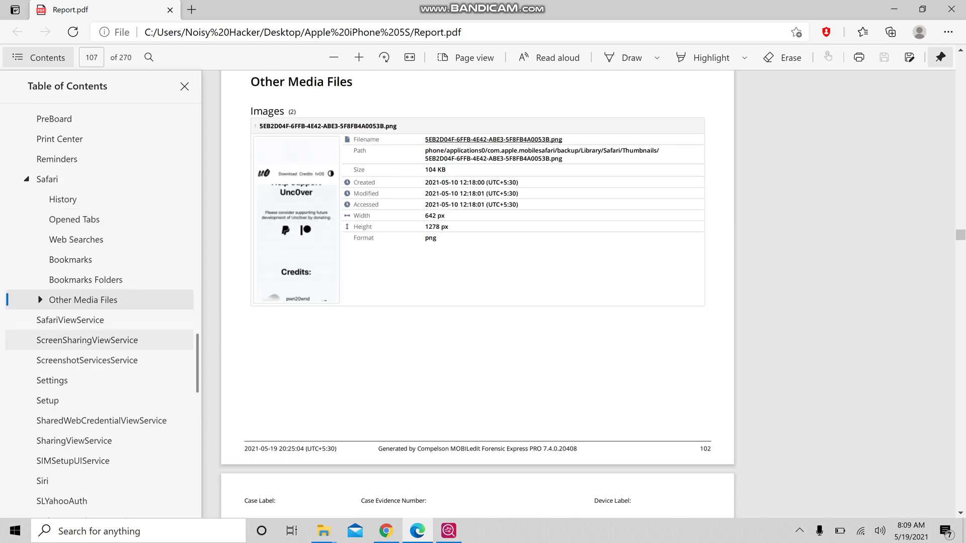
scroll(477, 294, "down", 3)
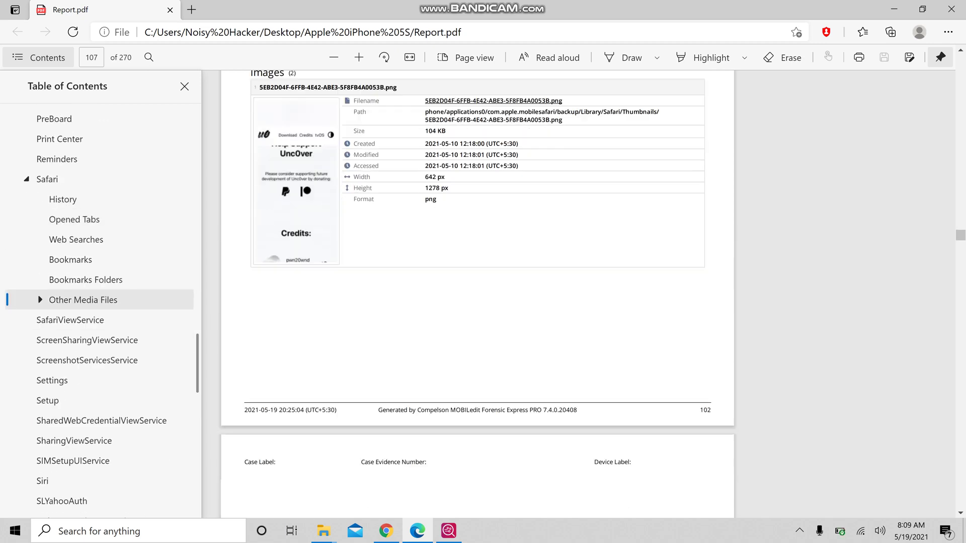
scroll(476, 294, "down", 4)
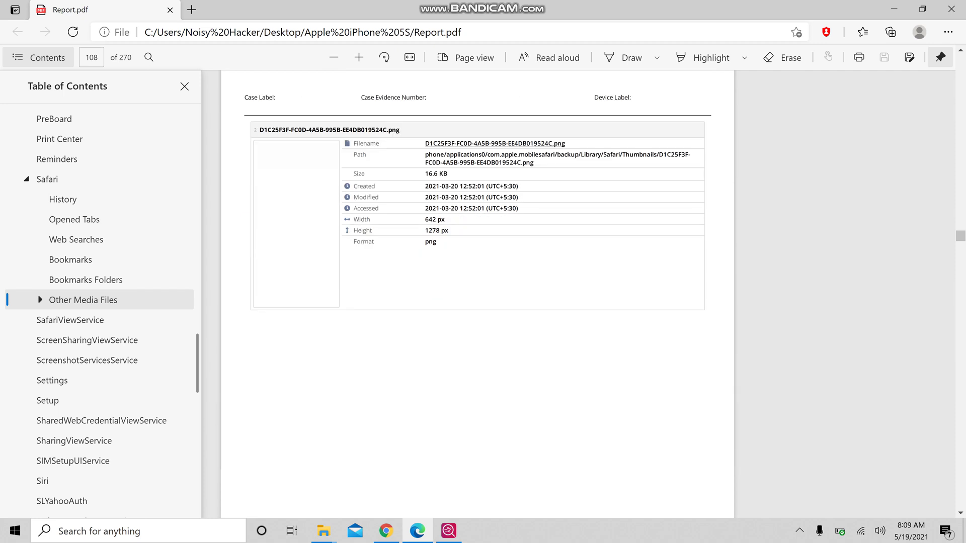
Step: Collapse the Safari entry, expand Twitter further down the application list and view its Accounts page
left_click(27, 179)
scroll(100, 315, "down", 4)
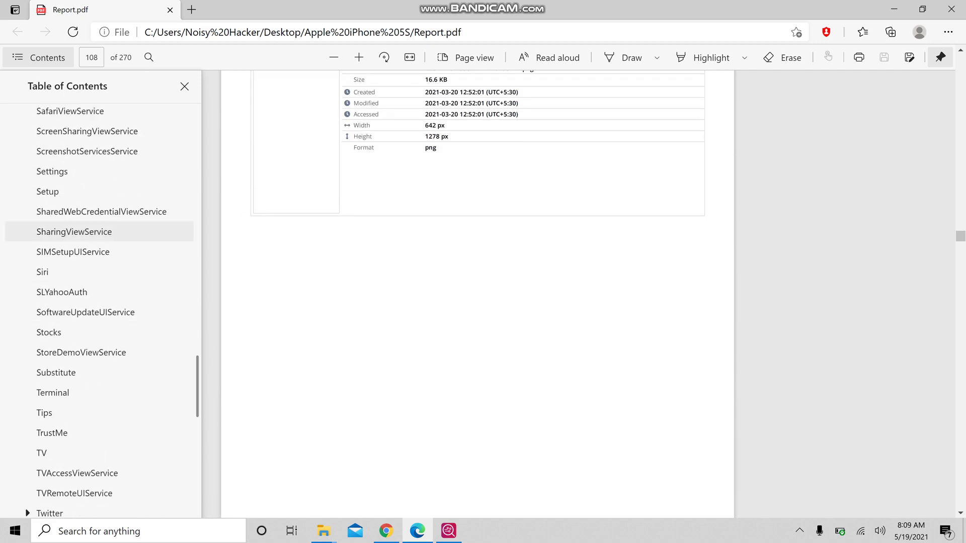
scroll(101, 352, "down", 2)
left_click(27, 290)
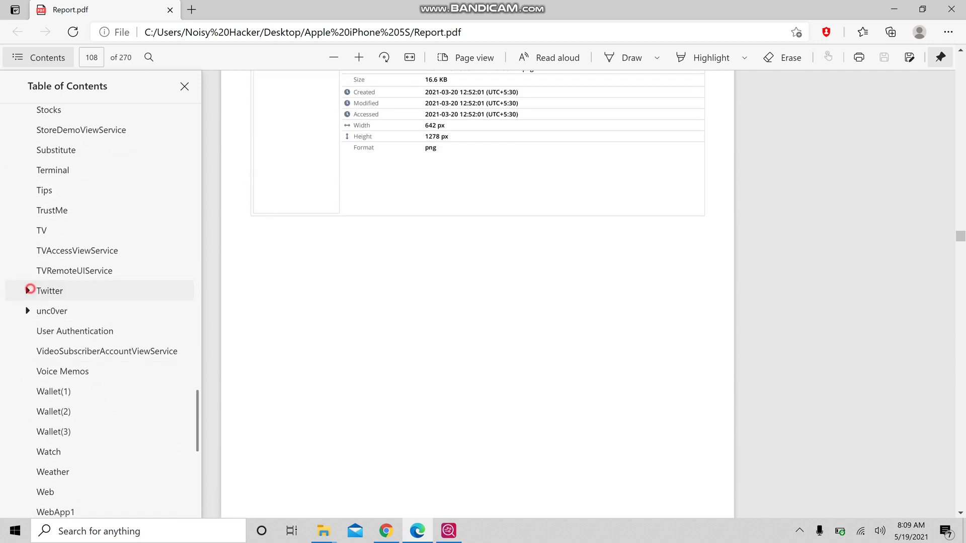
left_click(94, 323)
left_click(81, 309)
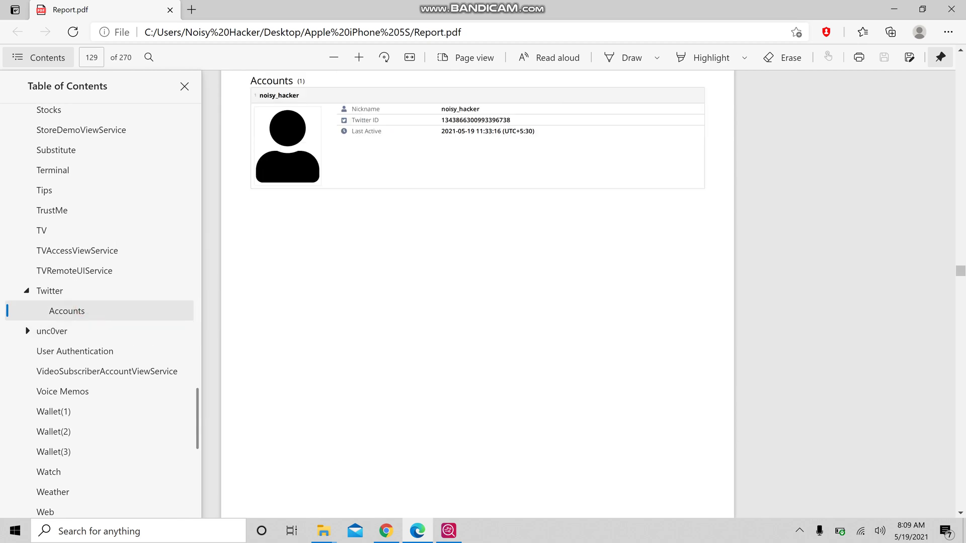
Step: Highlight the nickname, Twitter ID and last active time of the Twitter account in turn
left_click_drag(442, 108, 492, 119)
left_click(454, 119)
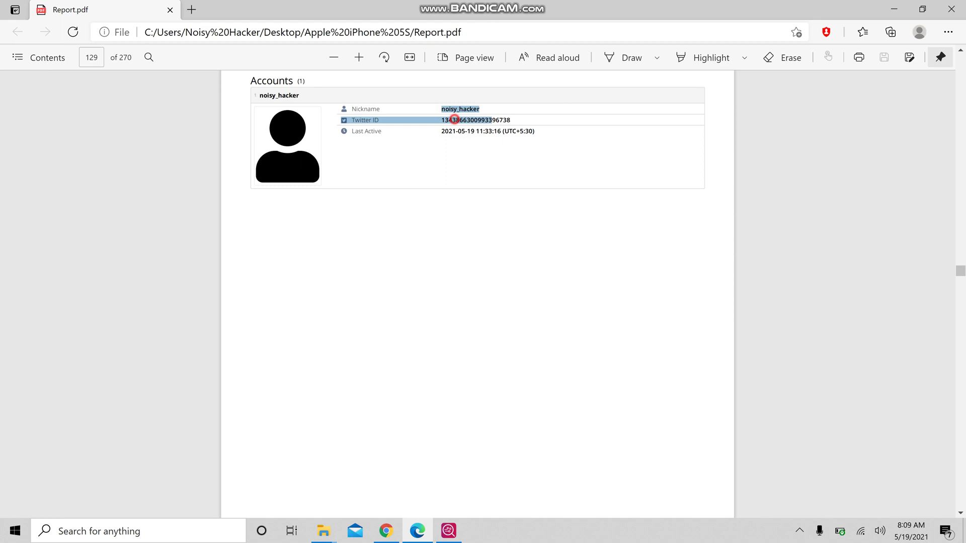
double_click(454, 120)
left_click(443, 132)
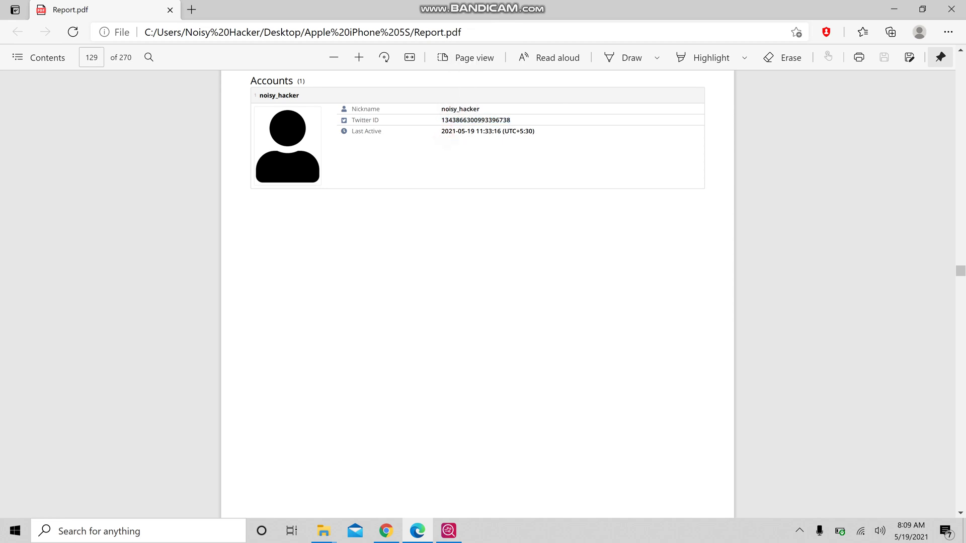
triple_click(452, 132)
Step: Reopen the table of contents, go to WhatsApp's Accounts page and highlight the logged-in account's phone number
left_click(38, 57)
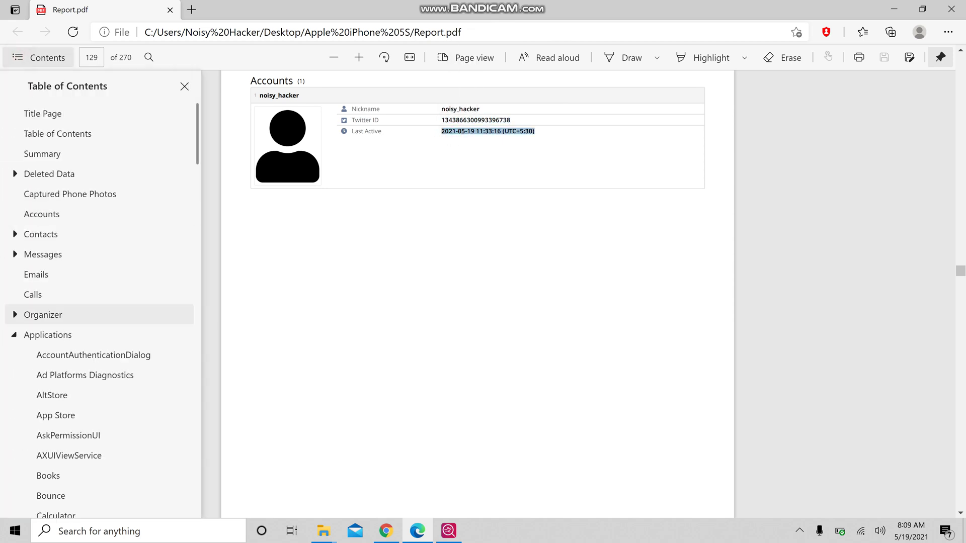
scroll(101, 314, "down", 7)
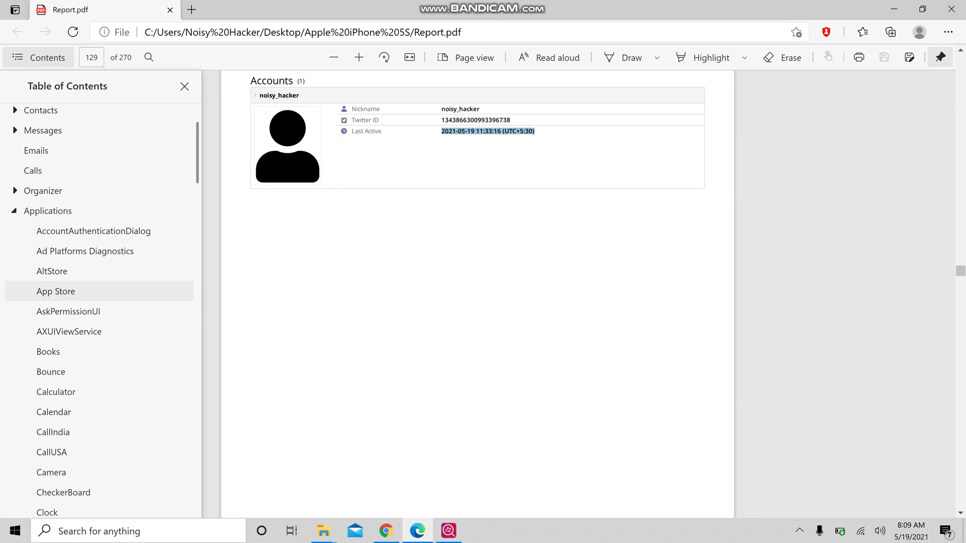
scroll(99, 131, "down", 15)
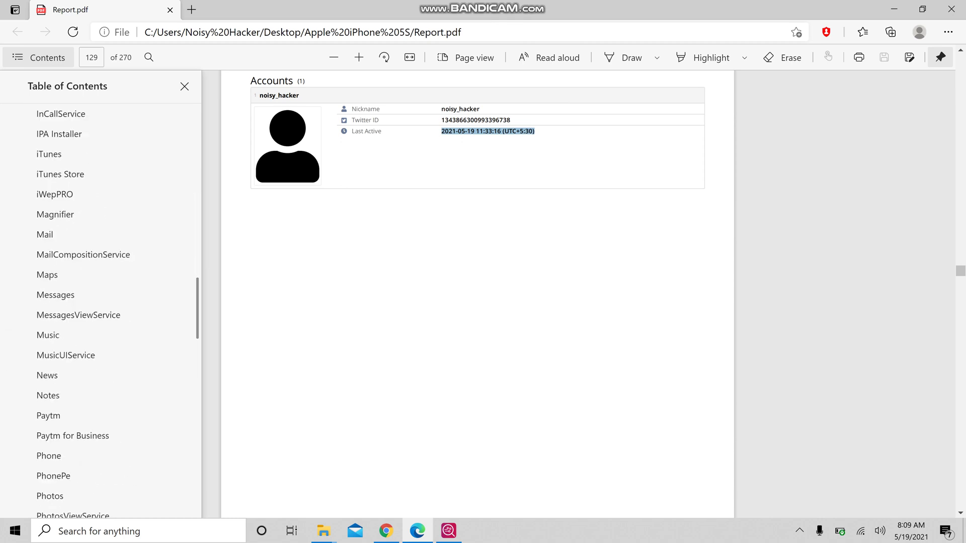
scroll(99, 226, "down", 14)
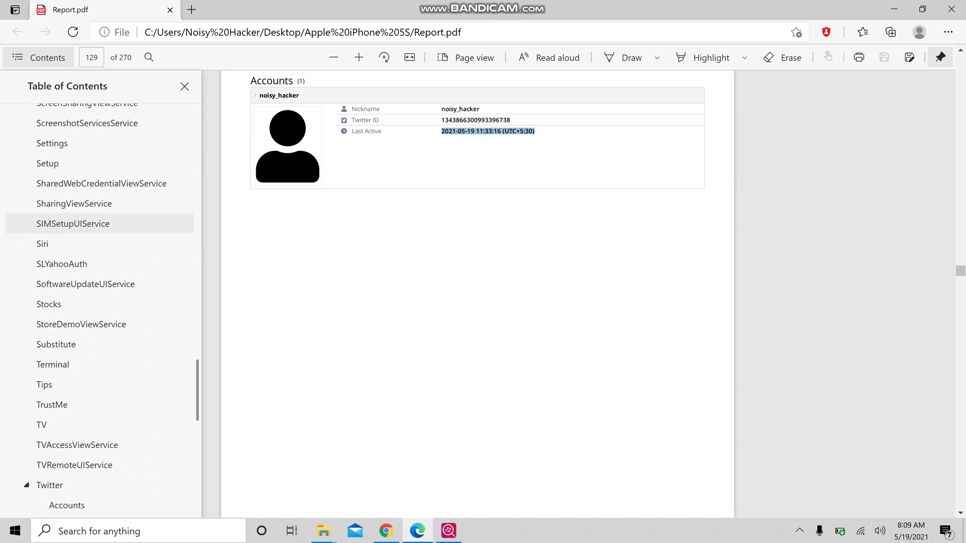
scroll(101, 157, "down", 10)
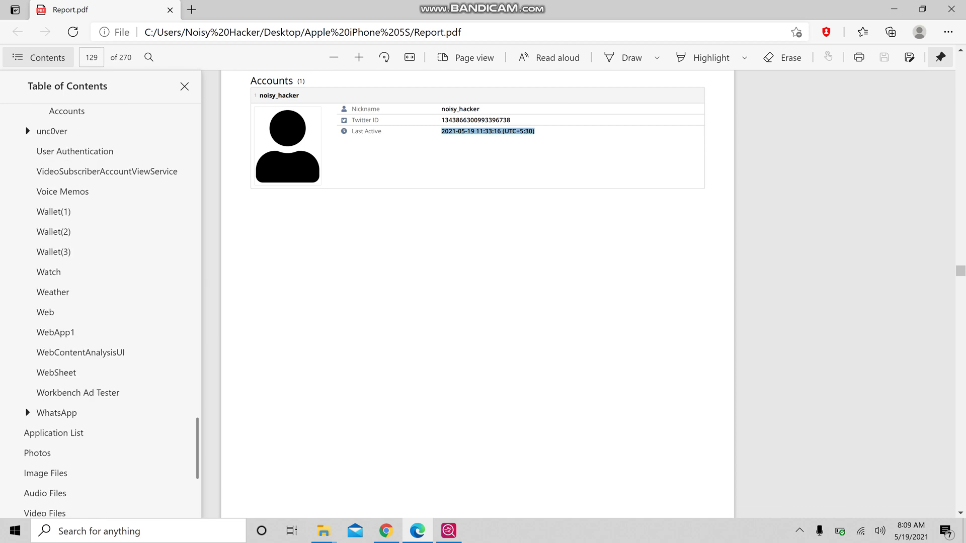
left_click(28, 238)
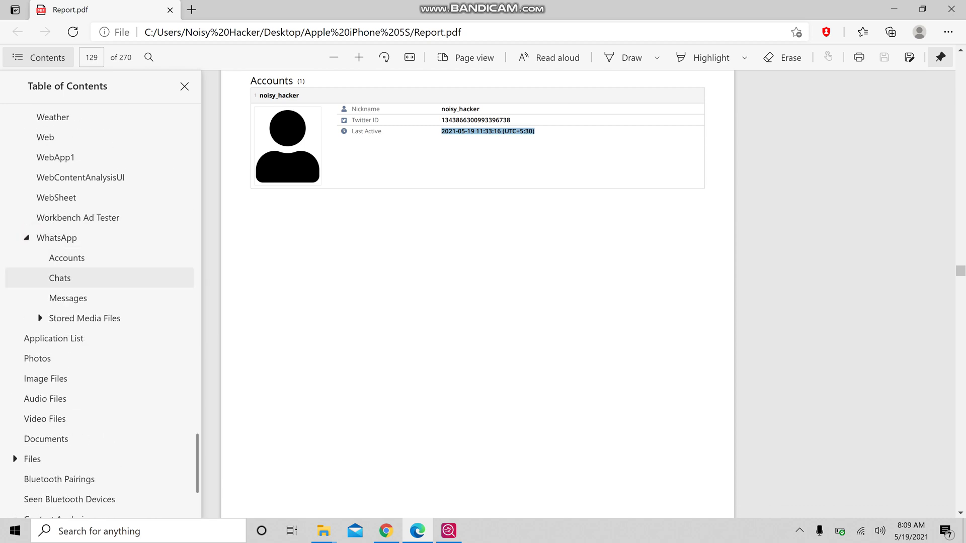
left_click(101, 260)
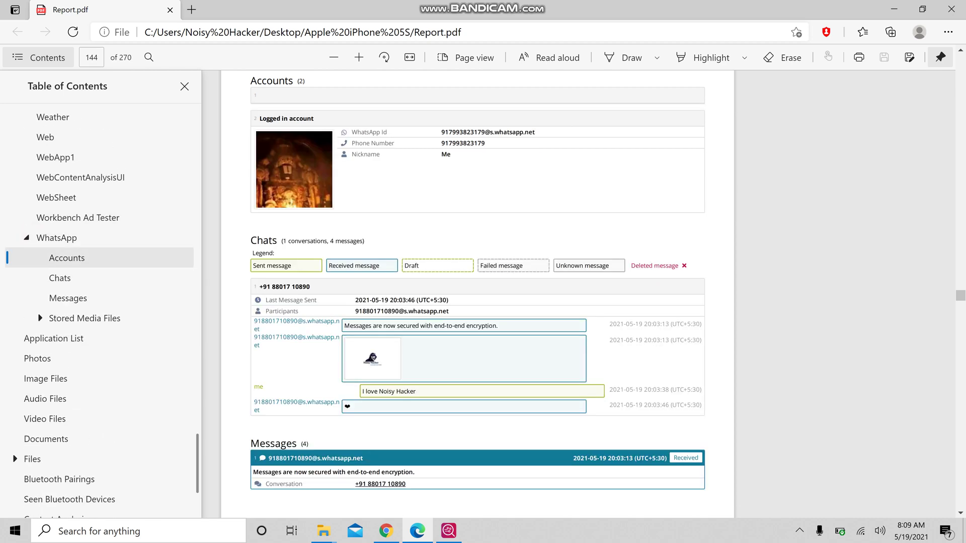
left_click_drag(441, 143, 480, 144)
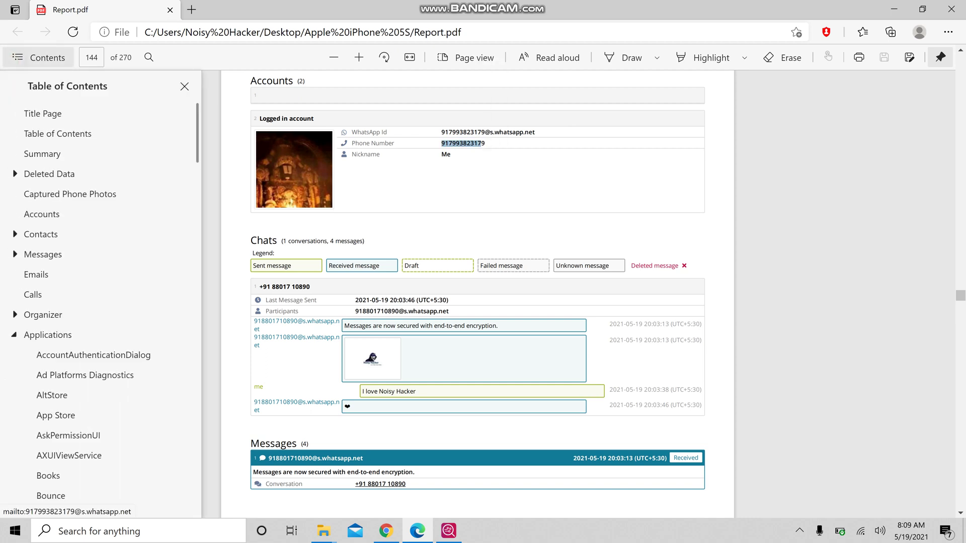
Step: Read through the WhatsApp chat conversation and the detailed messages up to the Stored Media Files section
scroll(478, 294, "down", 3)
scroll(477, 295, "up", 5)
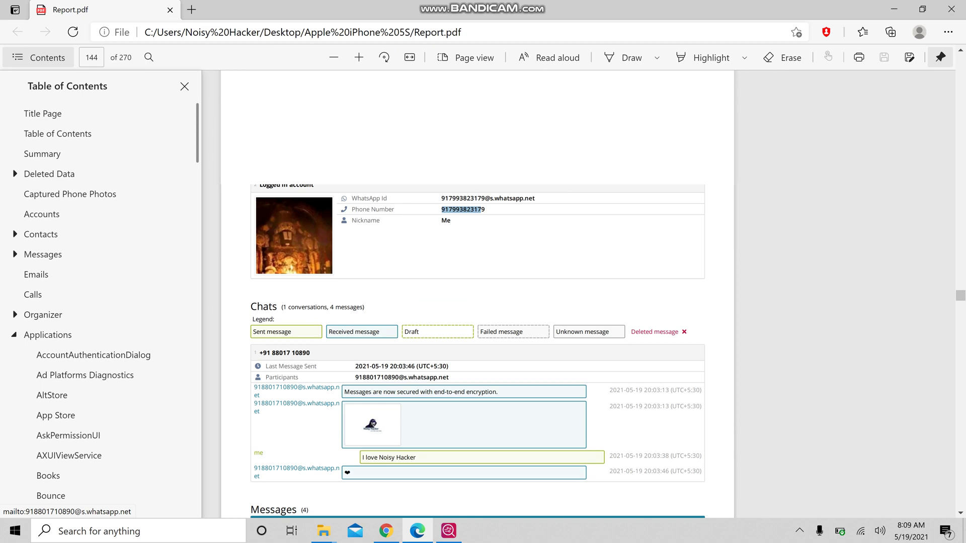
scroll(478, 294, "down", 3)
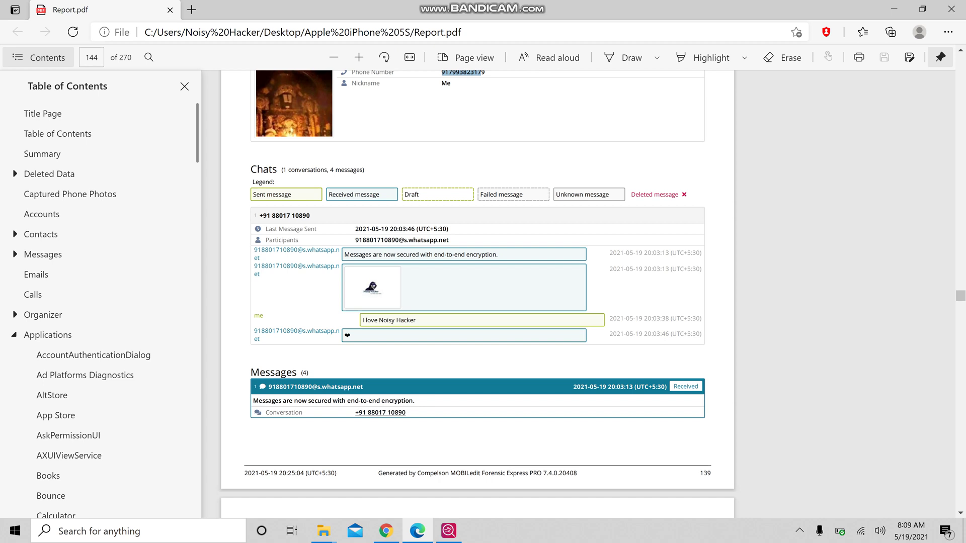
scroll(477, 294, "down", 2)
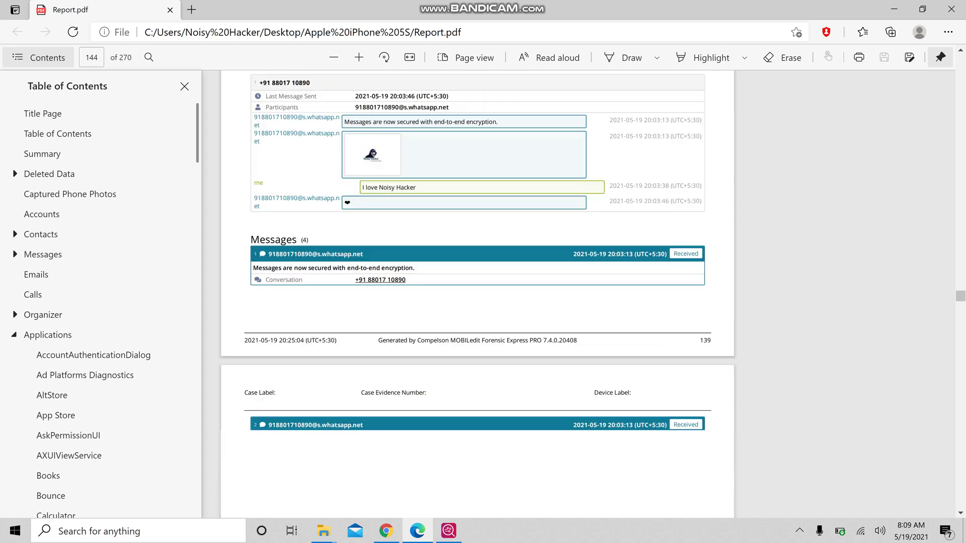
scroll(477, 293, "up", 1)
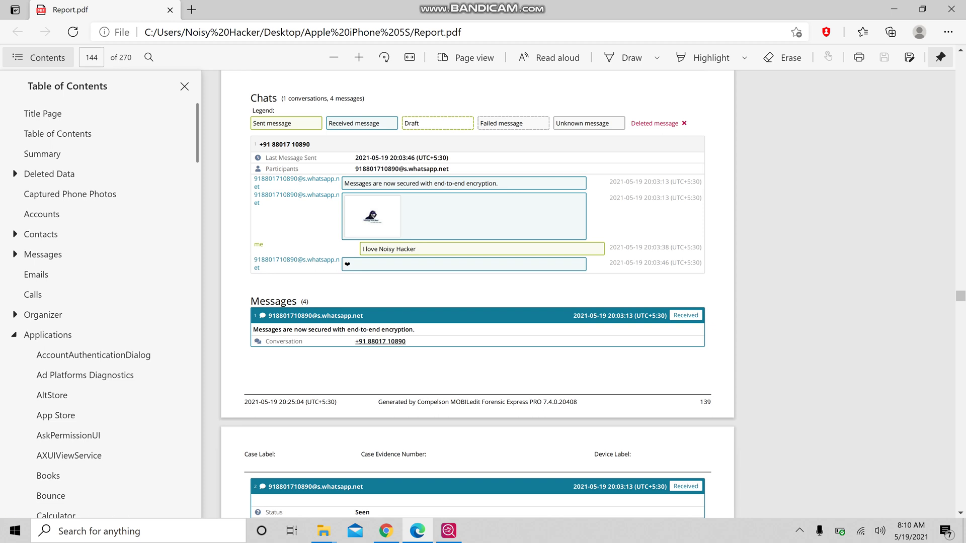
scroll(478, 292, "down", 5)
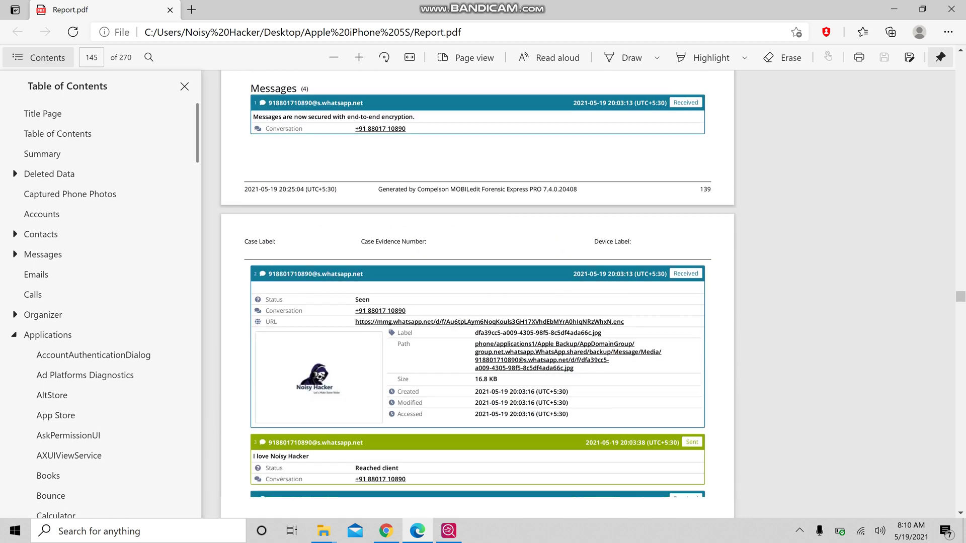
scroll(477, 291, "down", 3)
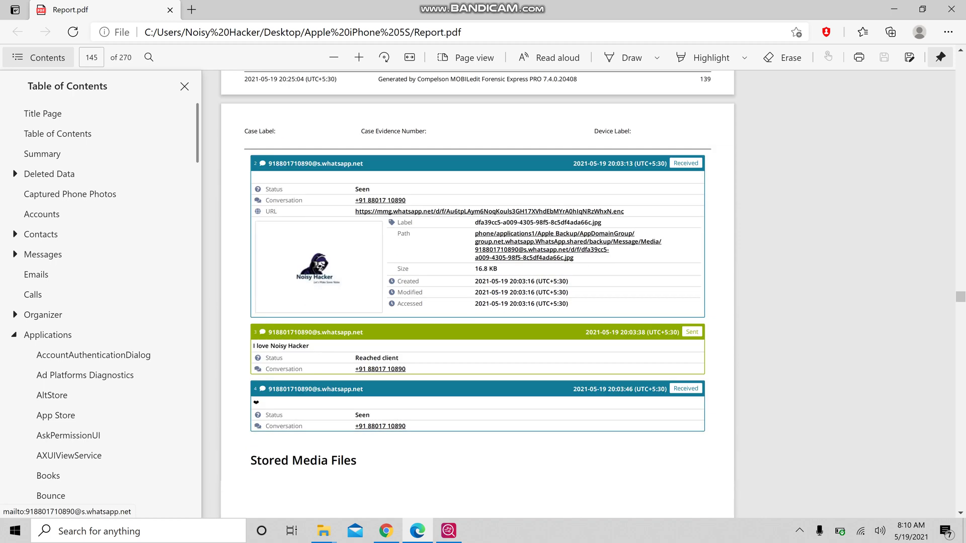
scroll(477, 291, "down", 1)
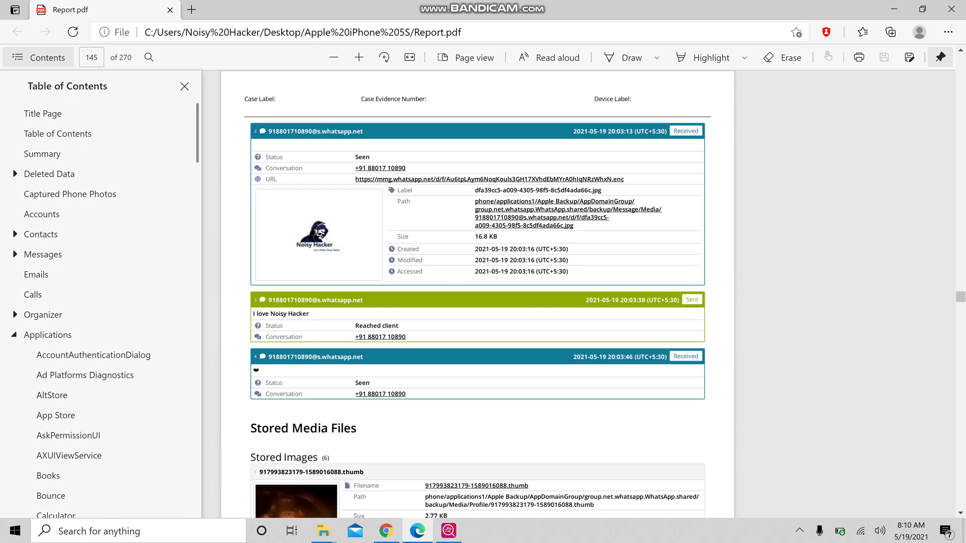
Step: Highlight the last WhatsApp message's status and conversation, plus the timestamps of the sent message and the last received one
scroll(477, 294, "down", 2)
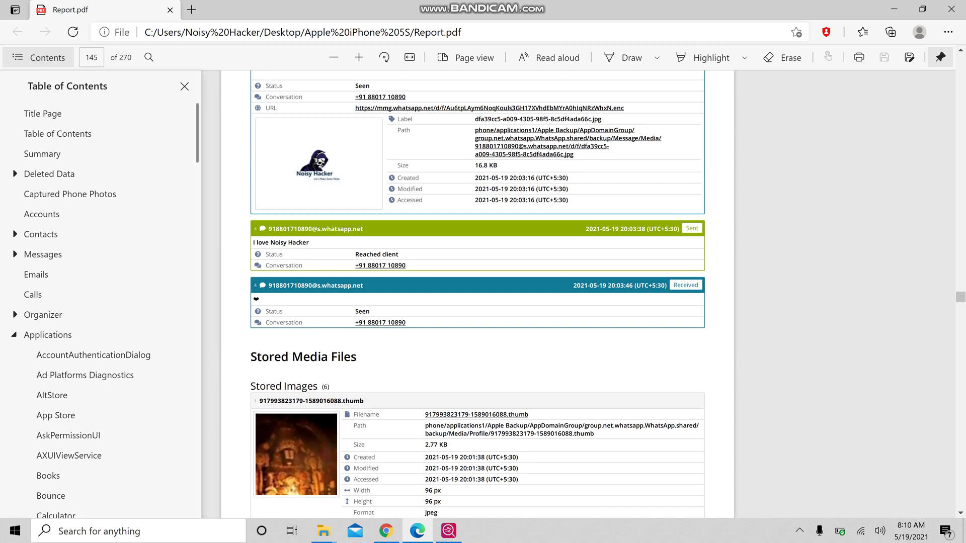
left_click_drag(355, 310, 394, 323)
left_click(360, 312)
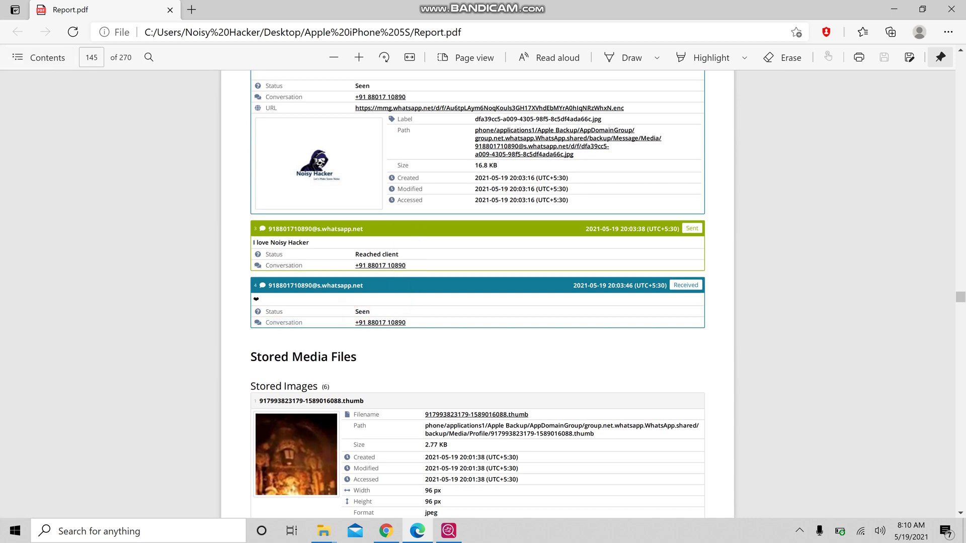
scroll(478, 294, "up", 2)
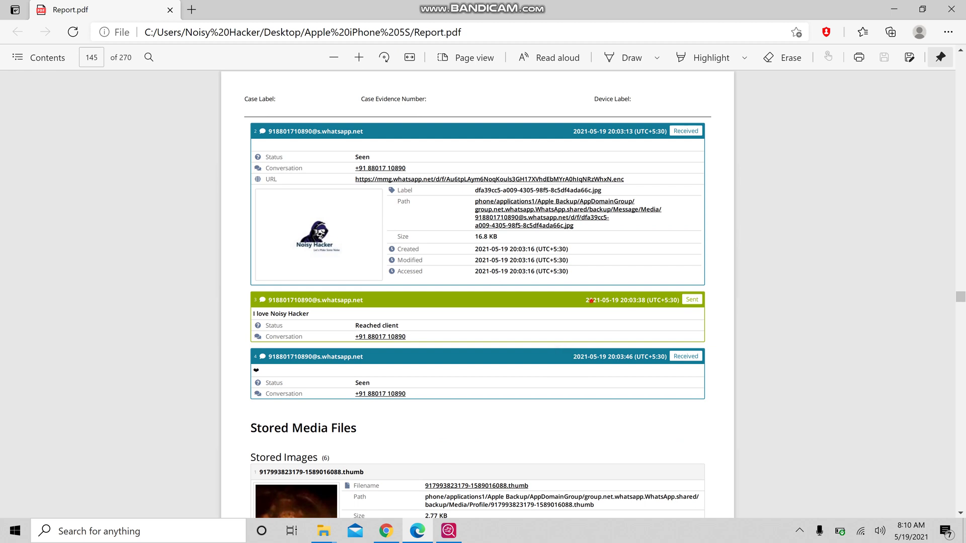
left_click_drag(591, 300, 678, 301)
left_click_drag(574, 356, 666, 356)
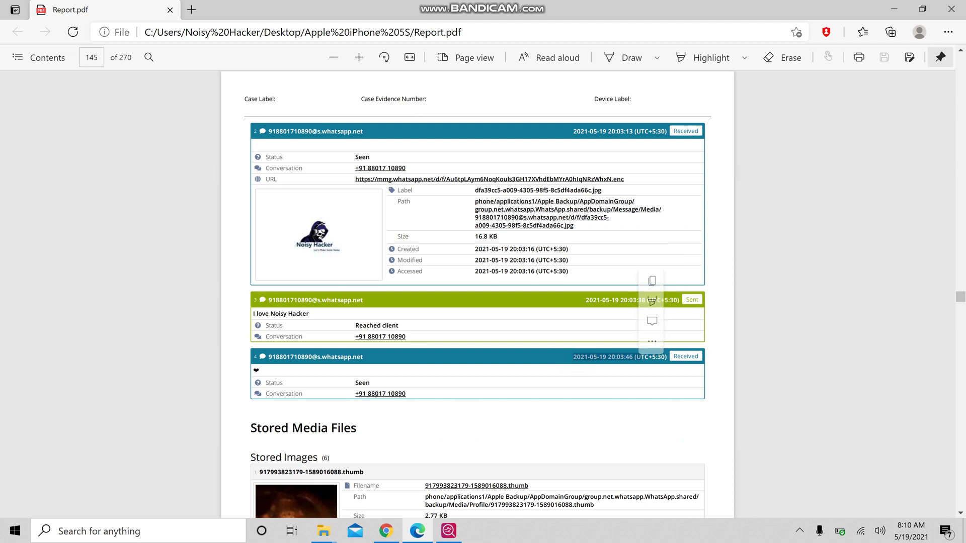
Step: Look through WhatsApp's stored images with their file details, and return to the start of the Messages section
scroll(476, 294, "down", 6)
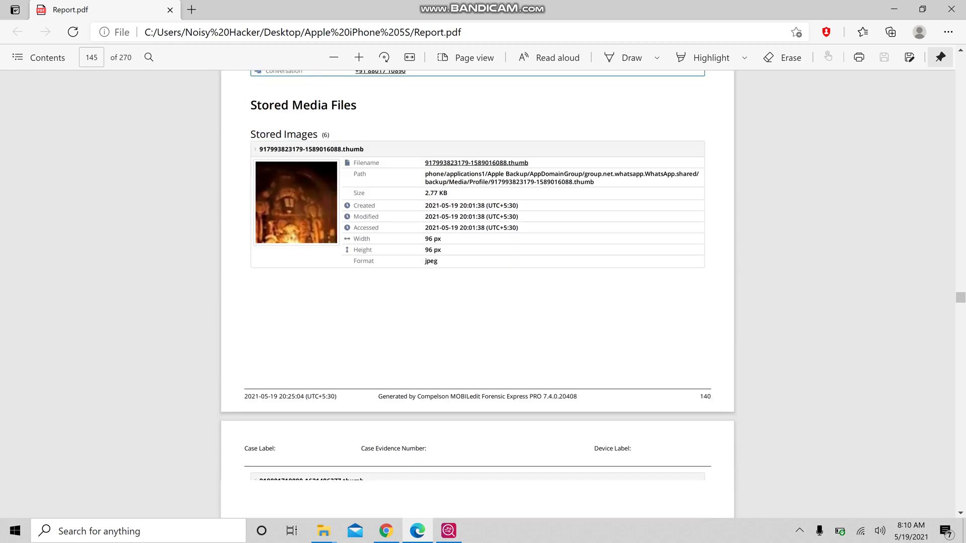
scroll(477, 295, "down", 1)
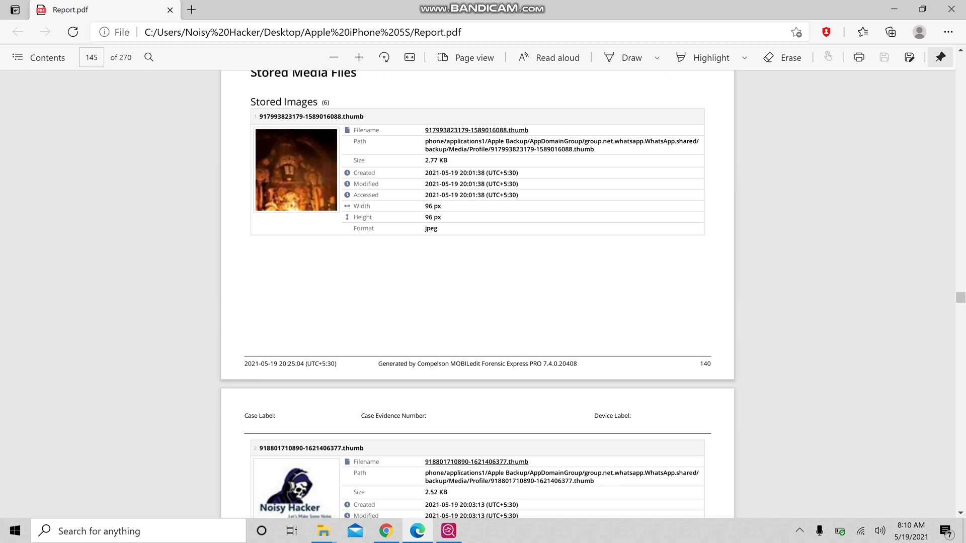
scroll(476, 294, "down", 11)
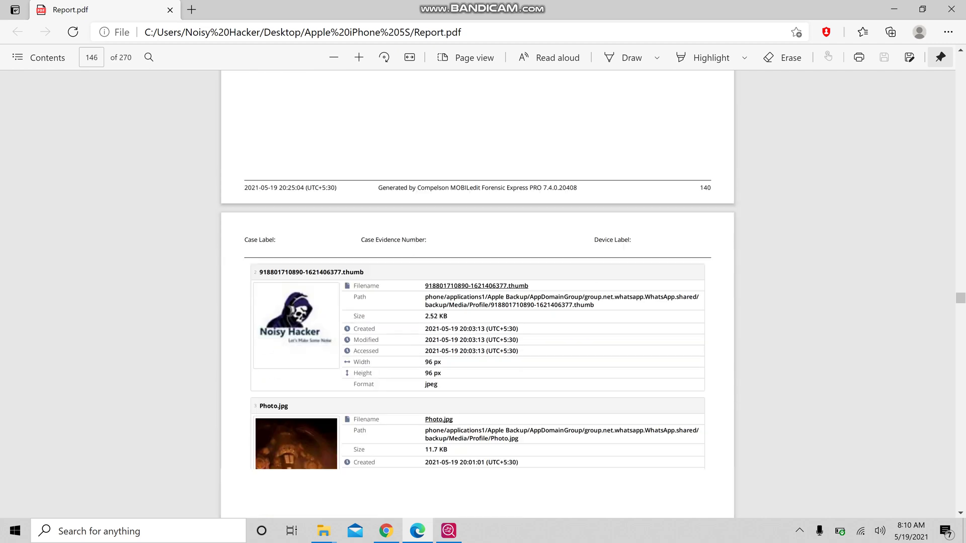
scroll(477, 294, "down", 4)
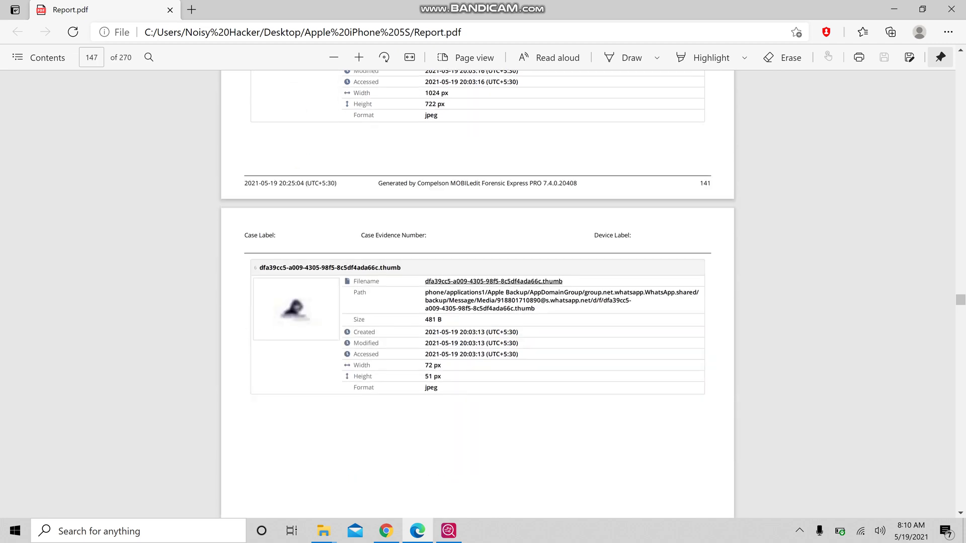
scroll(477, 294, "up", 15)
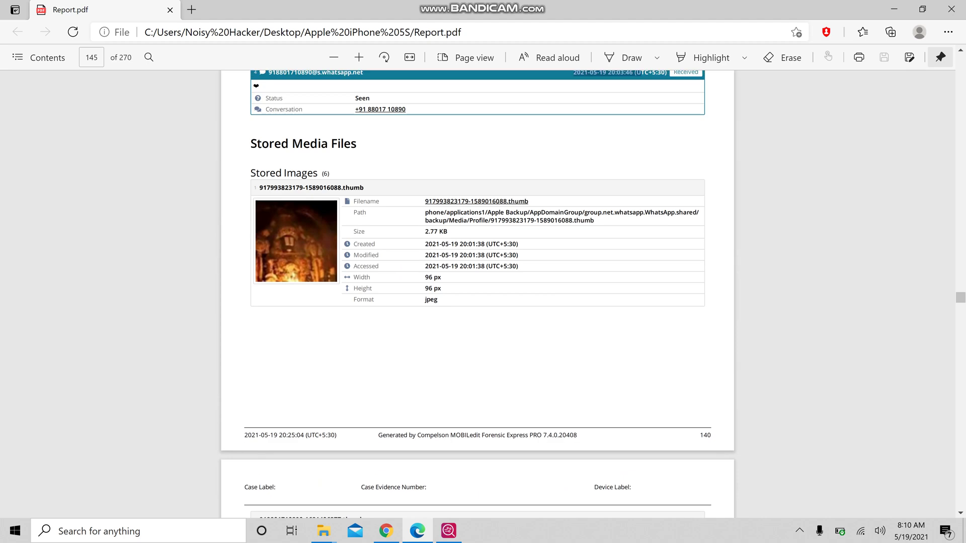
scroll(477, 295, "up", 12)
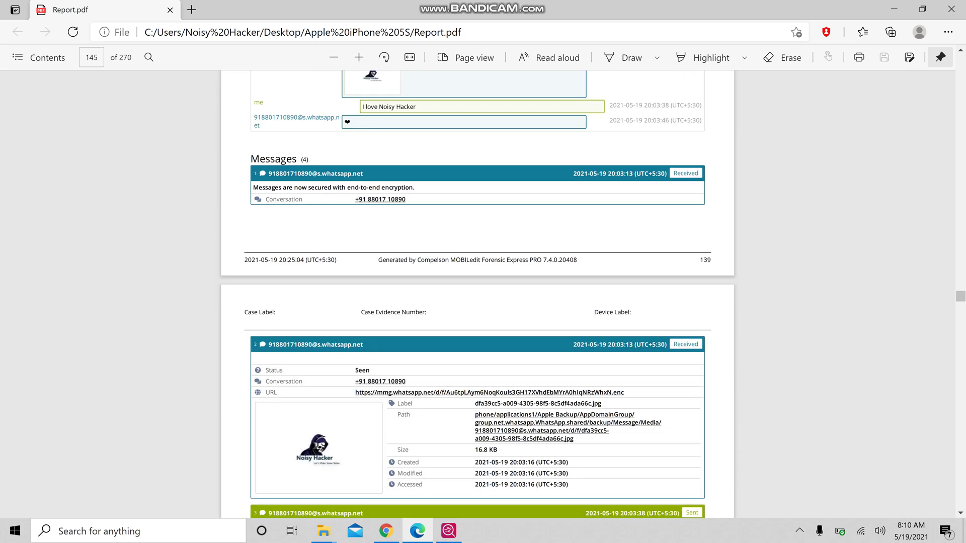
Step: Reopen the table of contents and collapse the WhatsApp entry at the end of the application list
left_click(37, 58)
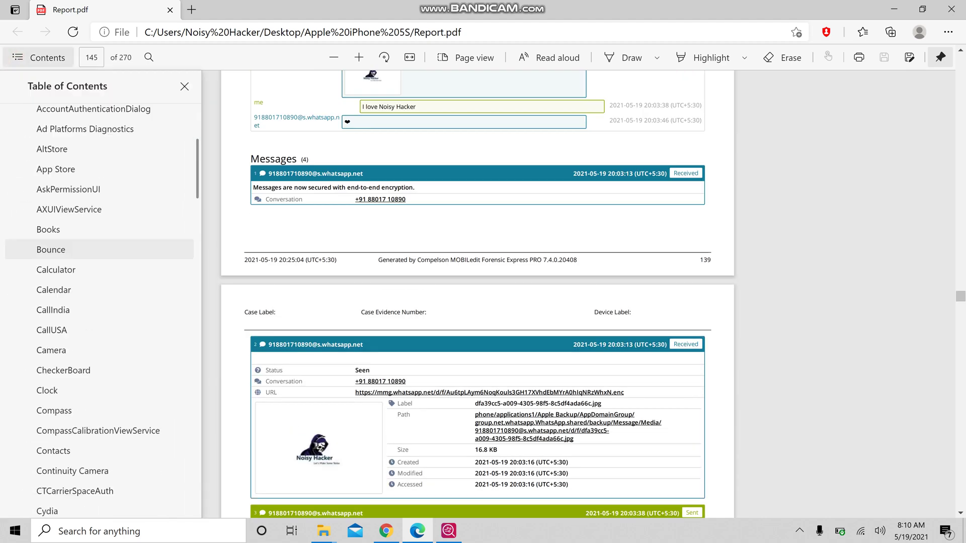
scroll(101, 364, "down", 20)
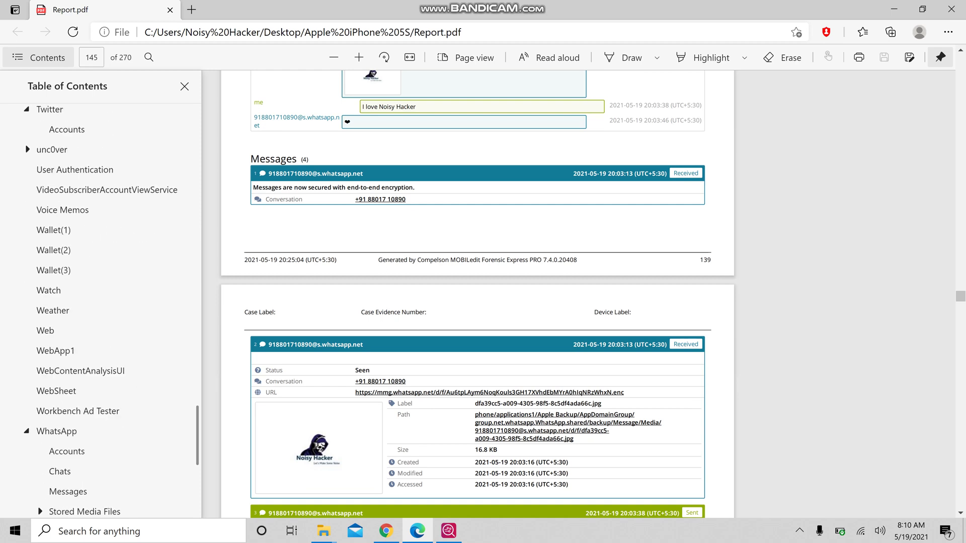
scroll(100, 364, "down", 5)
left_click(27, 175)
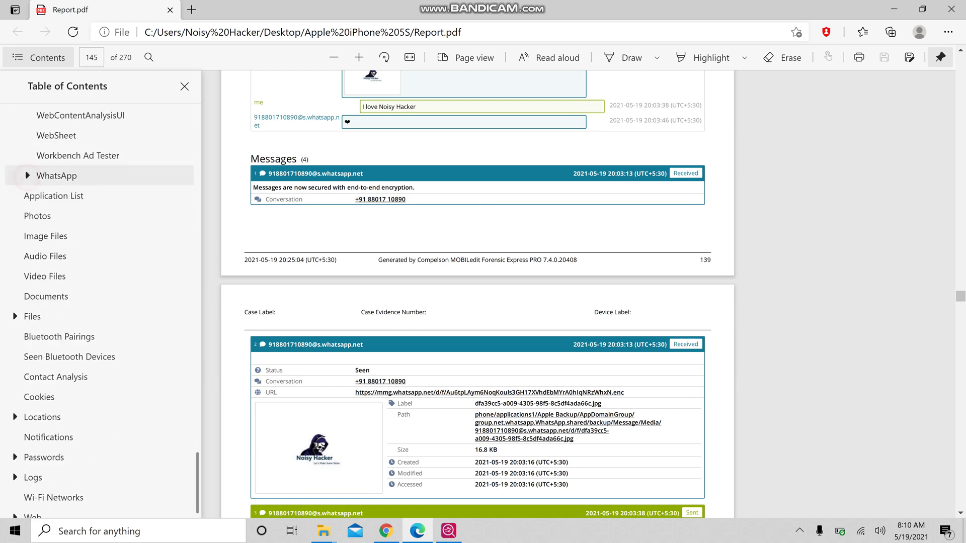
Step: Expand Locations in the table of contents, view the GPS Locations page and collapse the entry
scroll(101, 288, "down", 1)
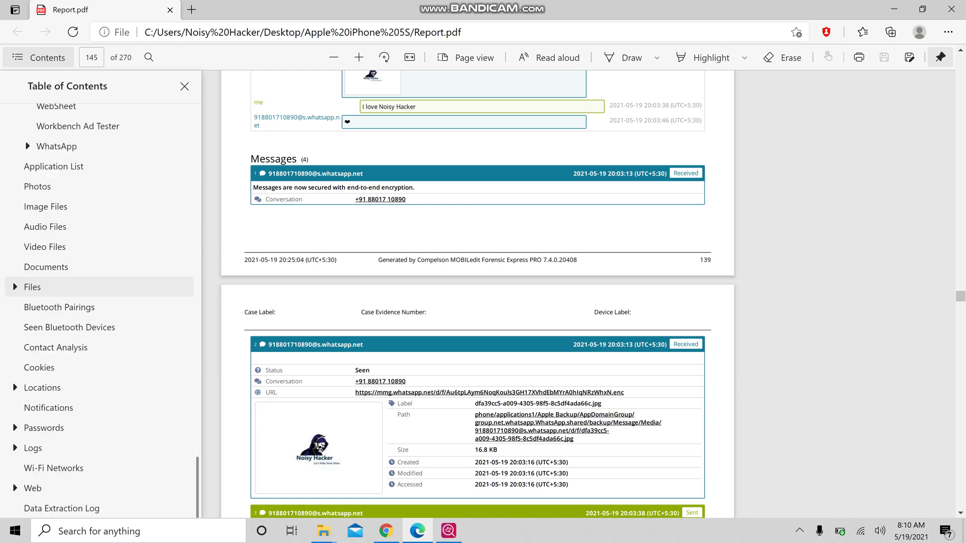
left_click(14, 388)
left_click(79, 401)
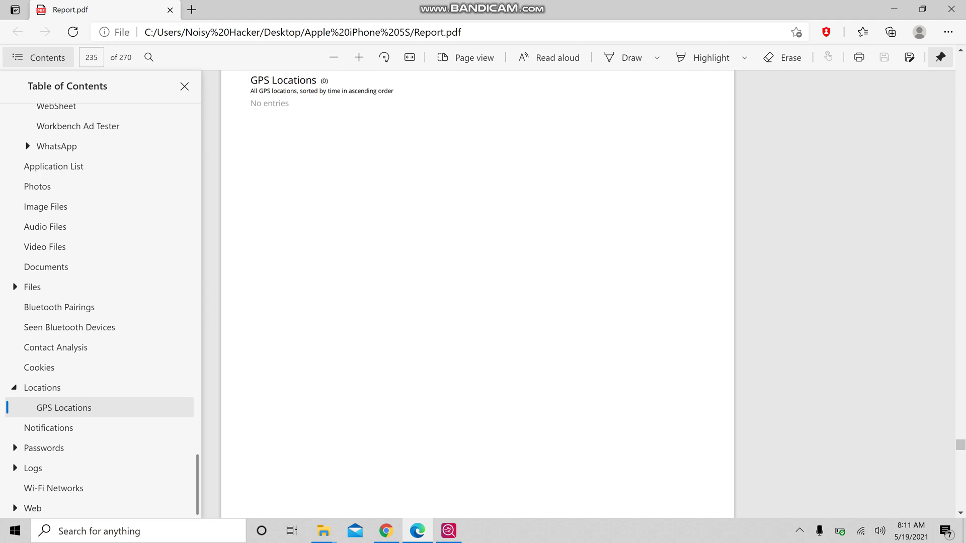
left_click(15, 388)
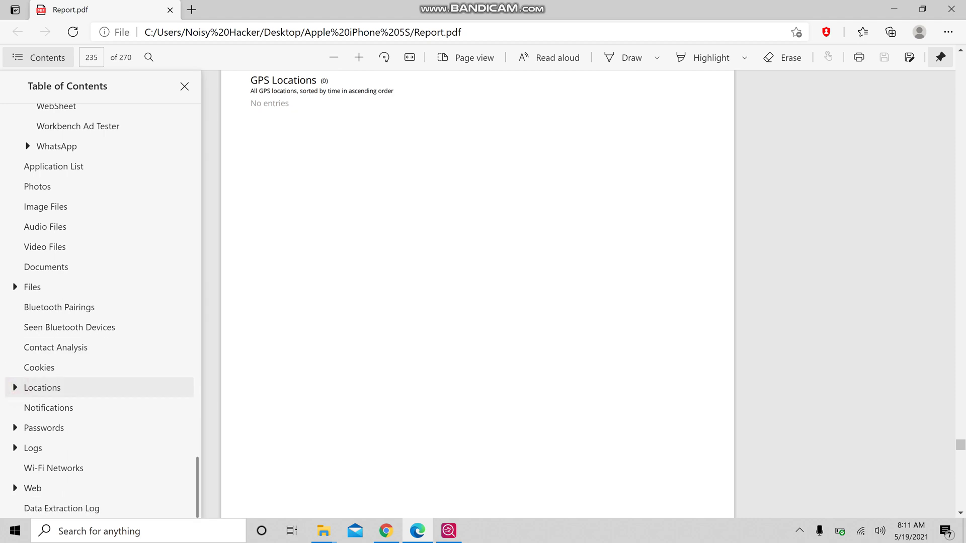
Step: Expand the Passwords entry to show its keychain categories and view the Wi-Fi Networks page
left_click(15, 428)
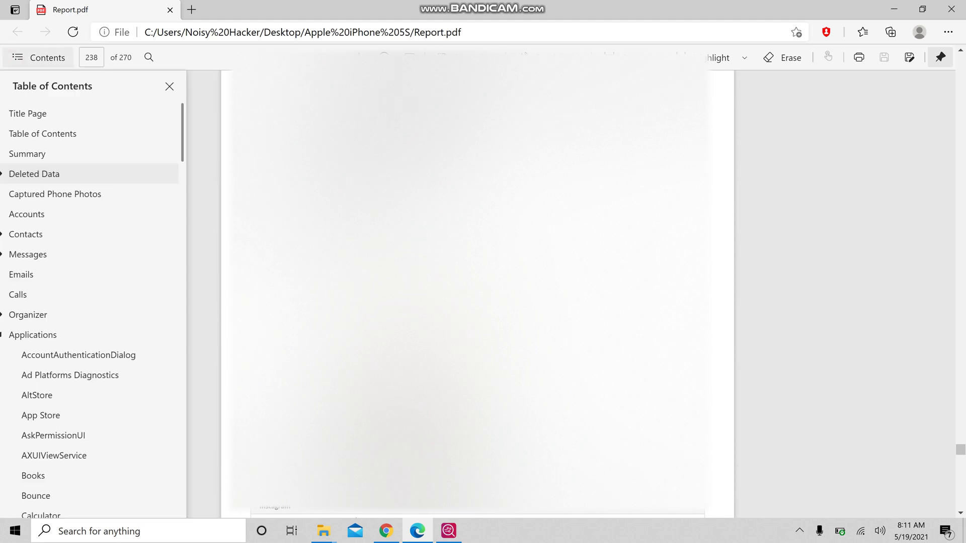
scroll(75, 423, "down", 15)
scroll(101, 469, "down", 20)
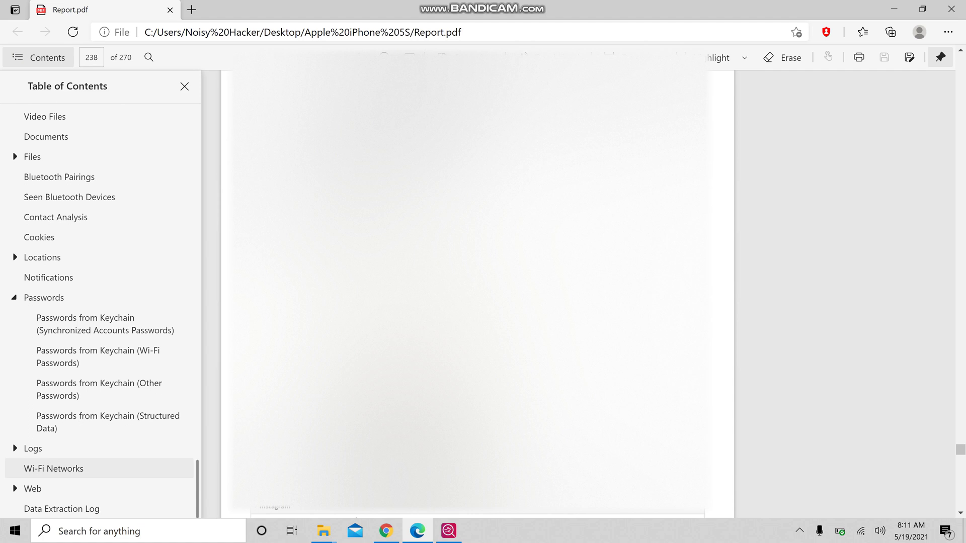
left_click(44, 466)
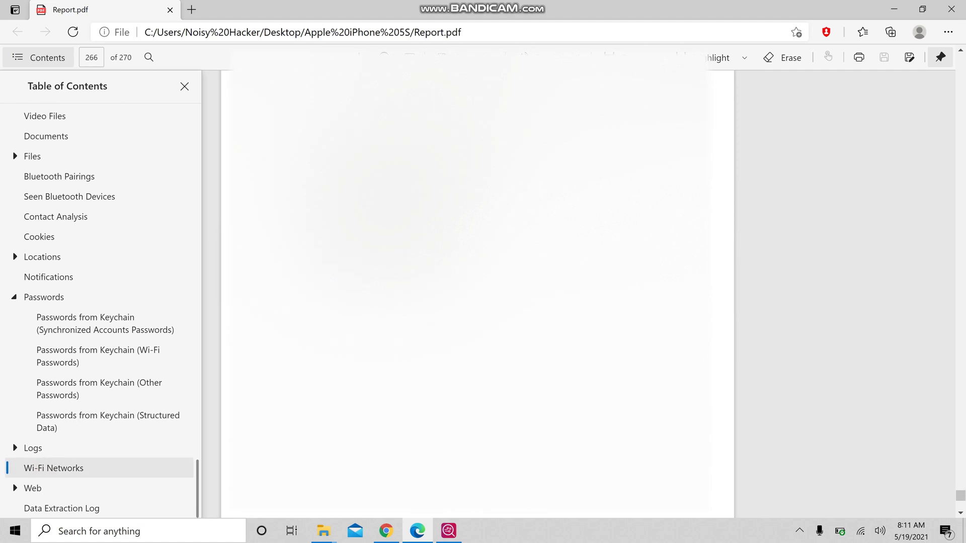
Step: View the Data Extraction Log and go back up to the web bookmarks and searched queries
left_click(83, 509)
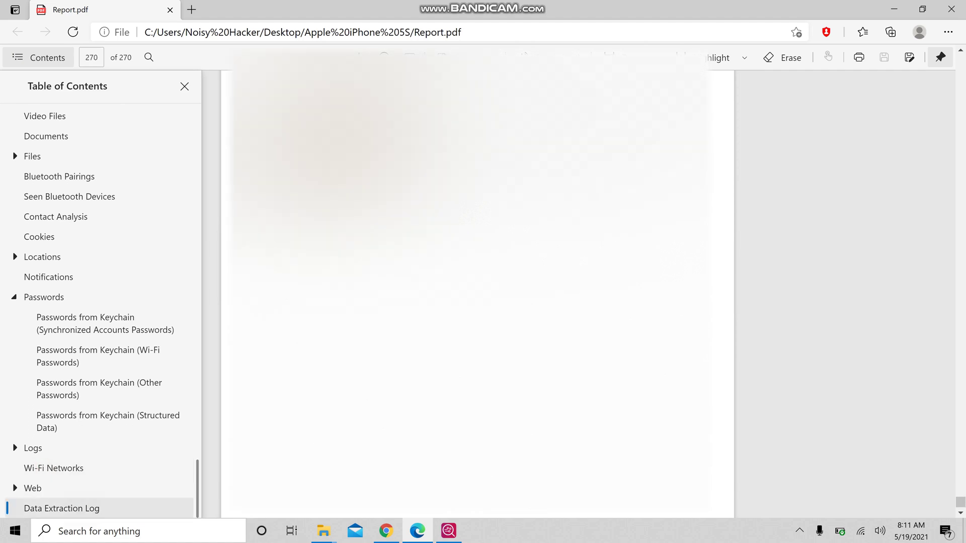
scroll(477, 294, "up", 6)
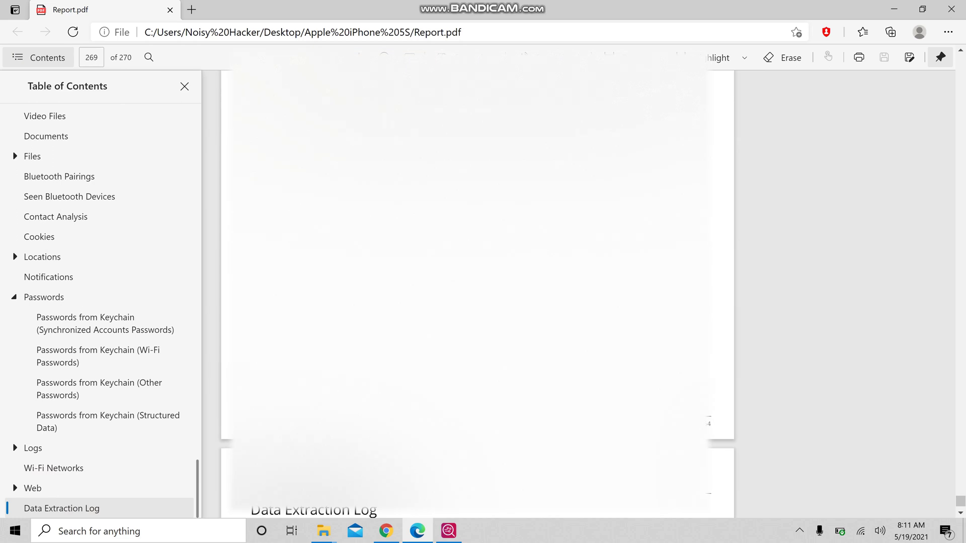
scroll(476, 294, "up", 8)
left_click(799, 530)
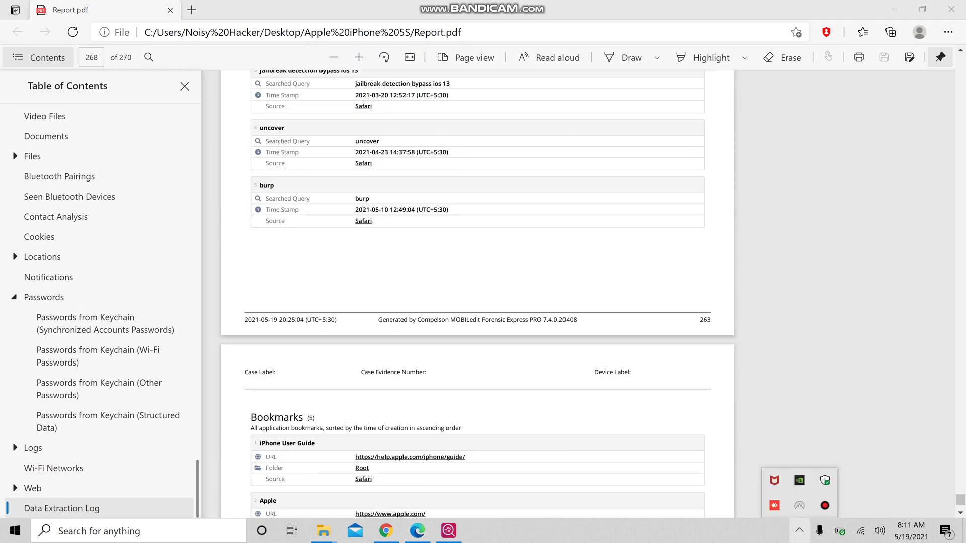